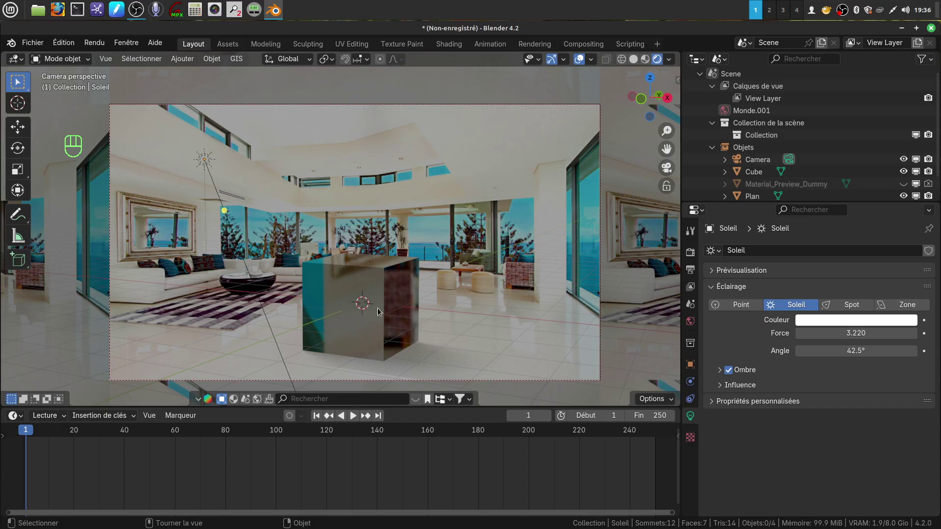
Examine the example scene's cube and interior background from a free angle and through the camera at different zoom levels
{"action": "middle_click_drag", "start_coordinate": [367, 313], "coordinate": [384, 305]}
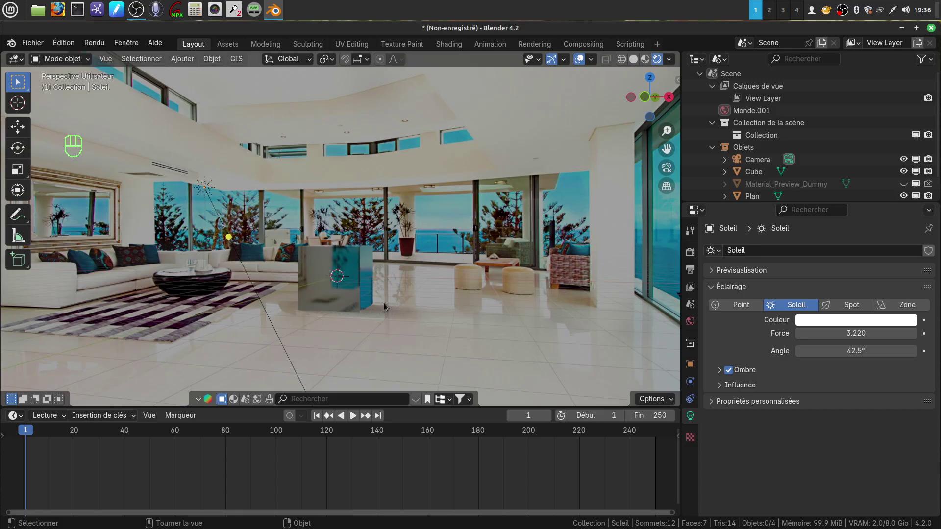
{"action": "key", "text": "KP_0"}
{"action": "key", "text": "KP_0"}
{"action": "key", "text": "KP_0"}
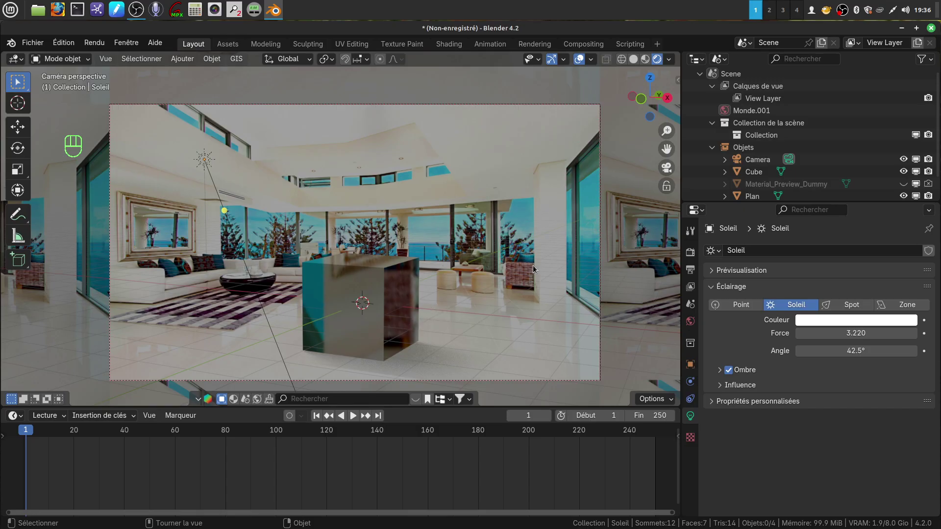
{"action": "scroll", "coordinate": [594, 330], "scroll_direction": "down", "scroll_amount": 1}
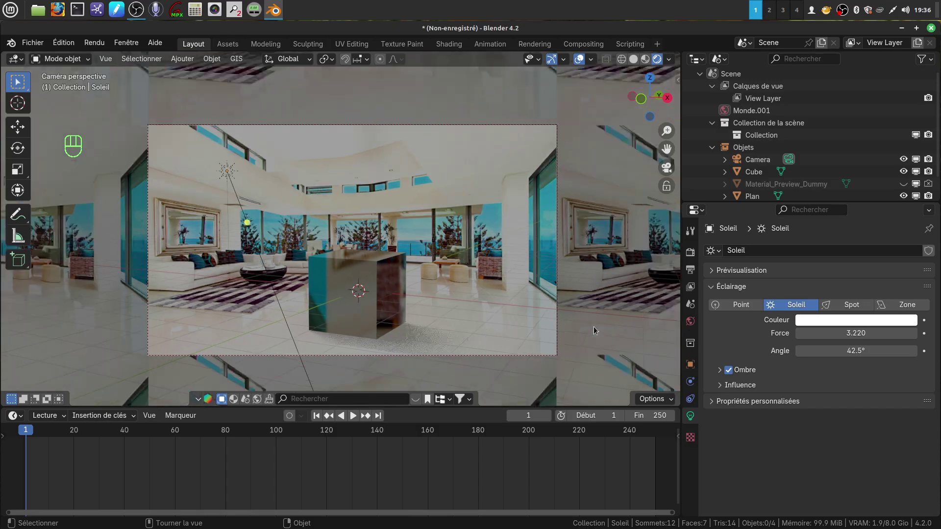
{"action": "scroll", "coordinate": [593, 326], "scroll_direction": "down", "scroll_amount": 3}
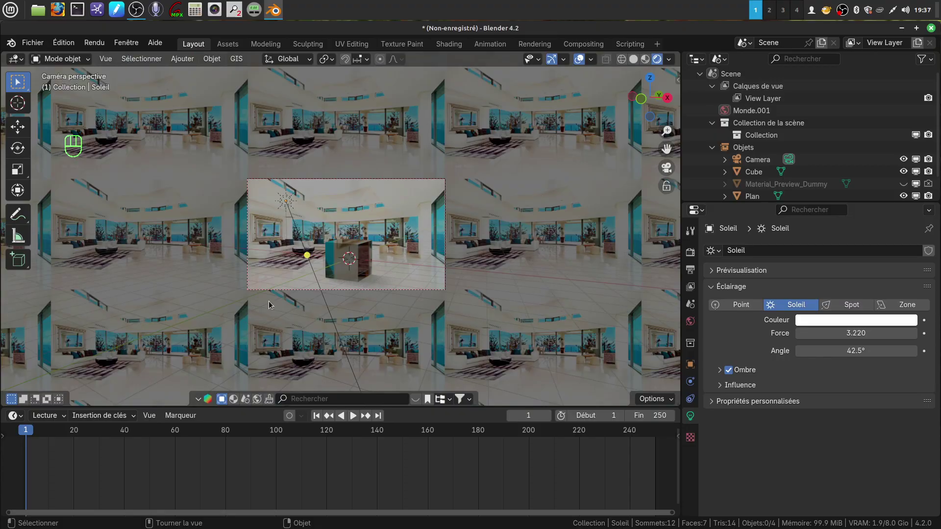
{"action": "scroll", "coordinate": [572, 267], "scroll_direction": "up", "scroll_amount": 4}
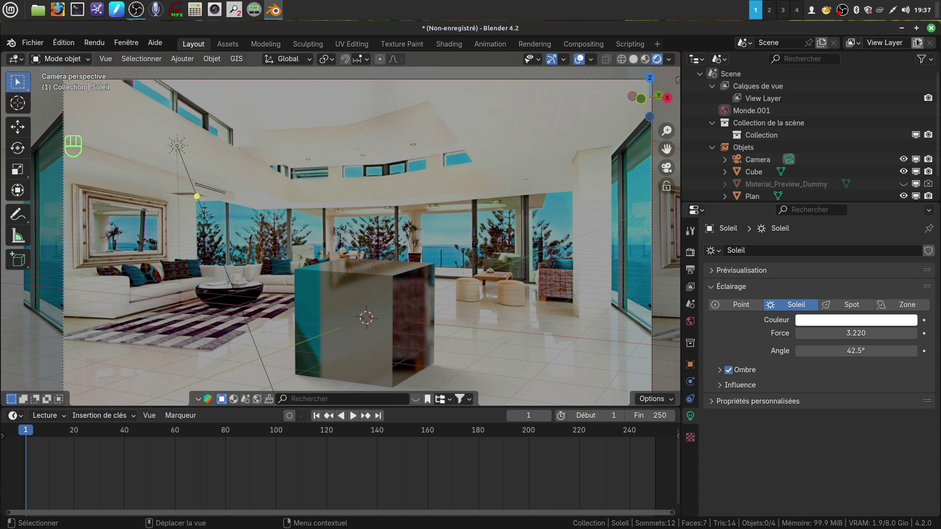
Close the example scene without saving it and start over in a fresh, empty file
{"action": "left_click", "coordinate": [932, 28]}
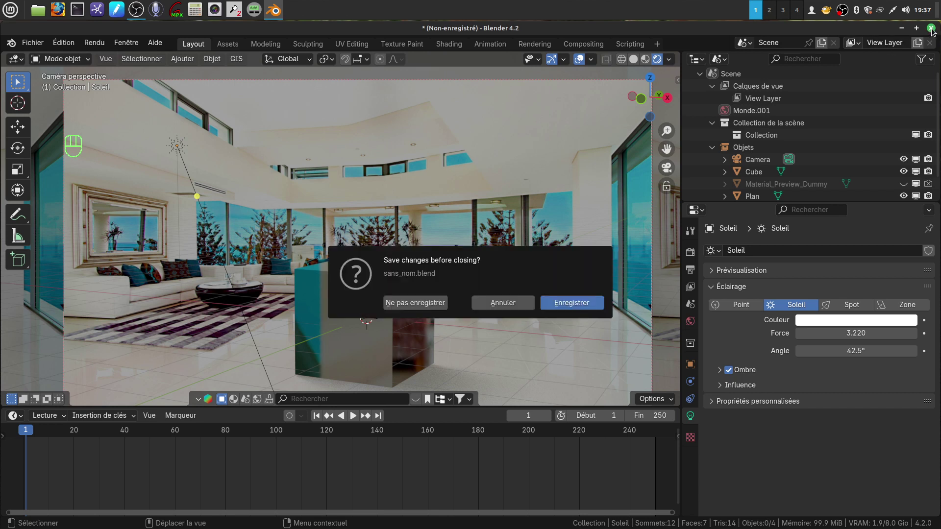
{"action": "left_click", "coordinate": [418, 303]}
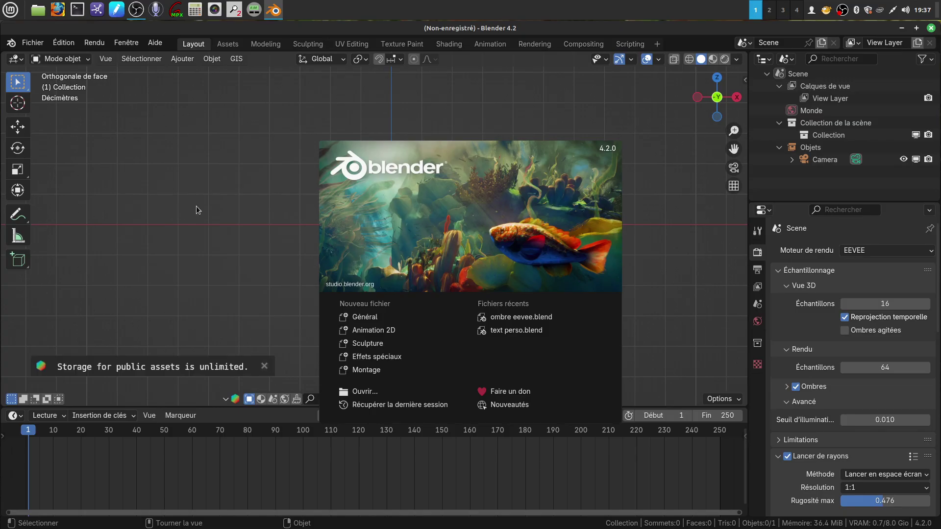
{"action": "left_click", "coordinate": [199, 209]}
Add a cube mesh and lower it about 0.19 m along the Z axis
{"action": "left_click", "coordinate": [179, 59]}
{"action": "mouse_move", "coordinate": [206, 74]}
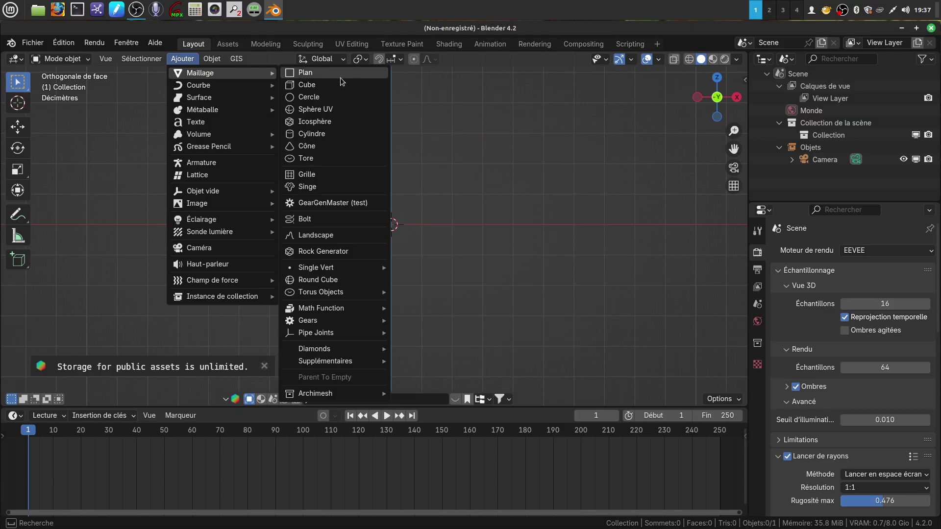
{"action": "left_click", "coordinate": [301, 85]}
{"action": "scroll", "coordinate": [411, 235], "scroll_direction": "down", "scroll_amount": 7}
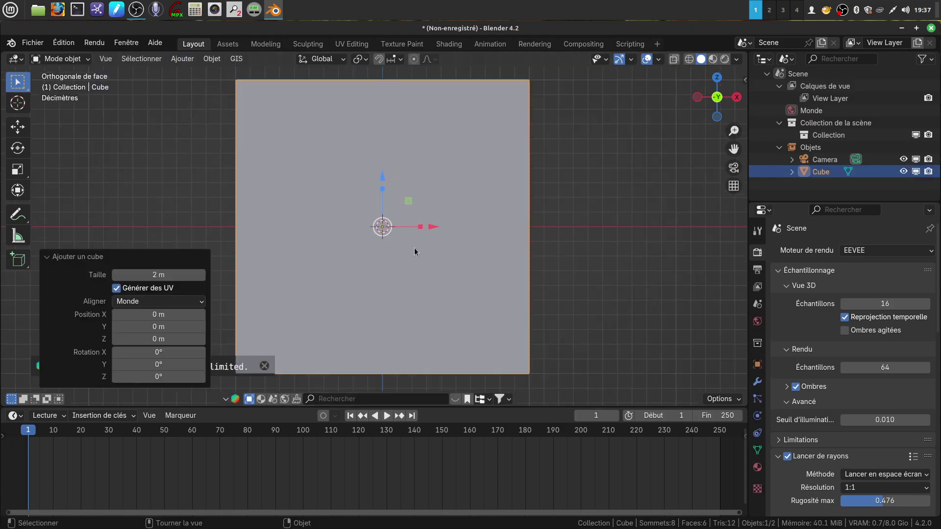
{"action": "left_click_drag", "start_coordinate": [380, 178], "coordinate": [380, 194]}
{"action": "scroll", "coordinate": [381, 194], "scroll_direction": "down", "scroll_amount": 3}
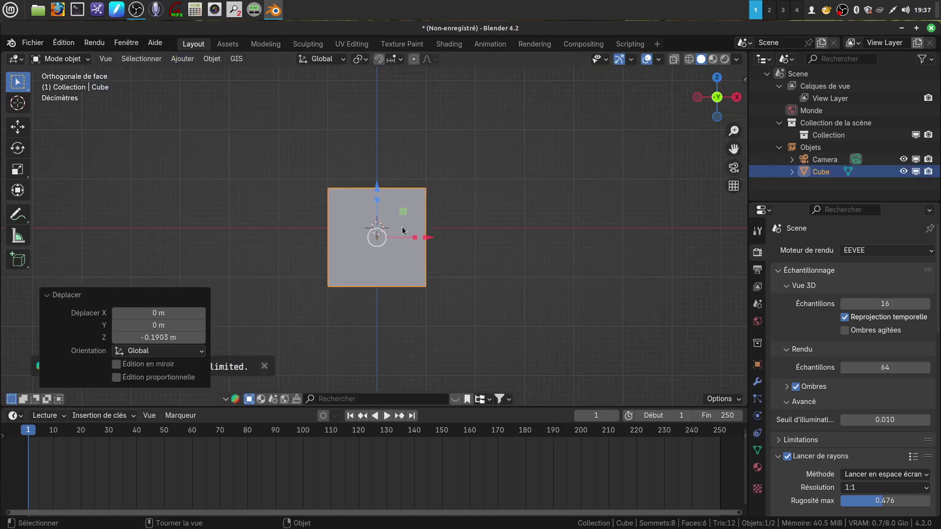
Give the cube a new material with Metallic (Métallique) at 1.000 and Roughness (Rugosité) at 0.000
{"action": "left_click", "coordinate": [757, 467]}
{"action": "left_click", "coordinate": [861, 303]}
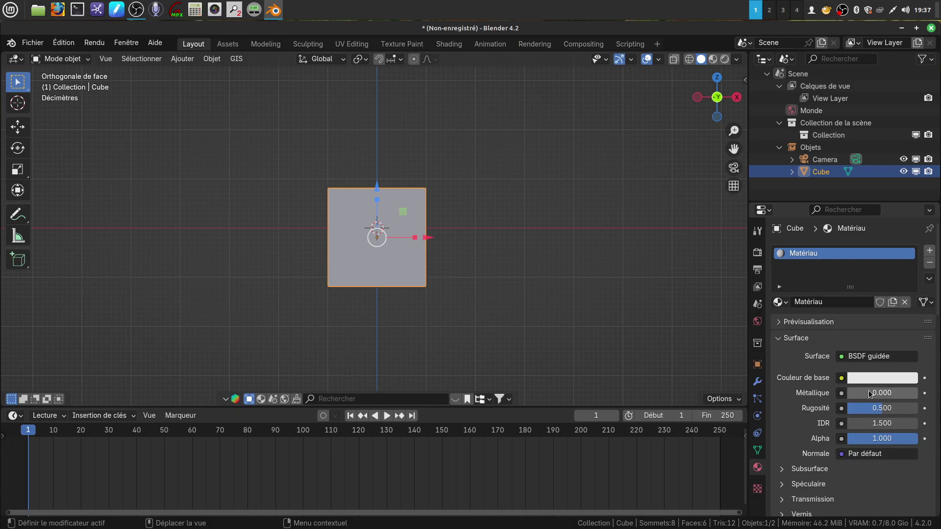
{"action": "left_click_drag", "start_coordinate": [883, 393], "coordinate": [849, 410]}
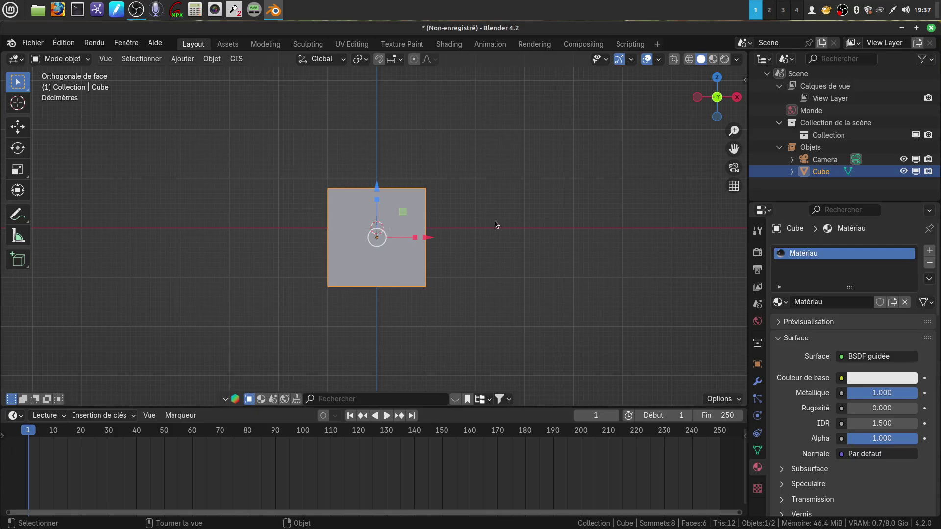
Show the viewport in rendered shading and frame the cube at an angle from slightly above
{"action": "left_click", "coordinate": [725, 59]}
{"action": "scroll", "coordinate": [493, 158], "scroll_direction": "up", "scroll_amount": 2}
{"action": "mouse_move", "coordinate": [493, 158]}
{"action": "middle_mouse_down"}
{"action": "mouse_move", "coordinate": [397, 165]}
{"action": "mouse_move", "coordinate": [533, 125]}
{"action": "mouse_move", "coordinate": [506, 124]}
{"action": "middle_mouse_up"}
{"action": "scroll", "coordinate": [505, 124], "scroll_direction": "down", "scroll_amount": 2}
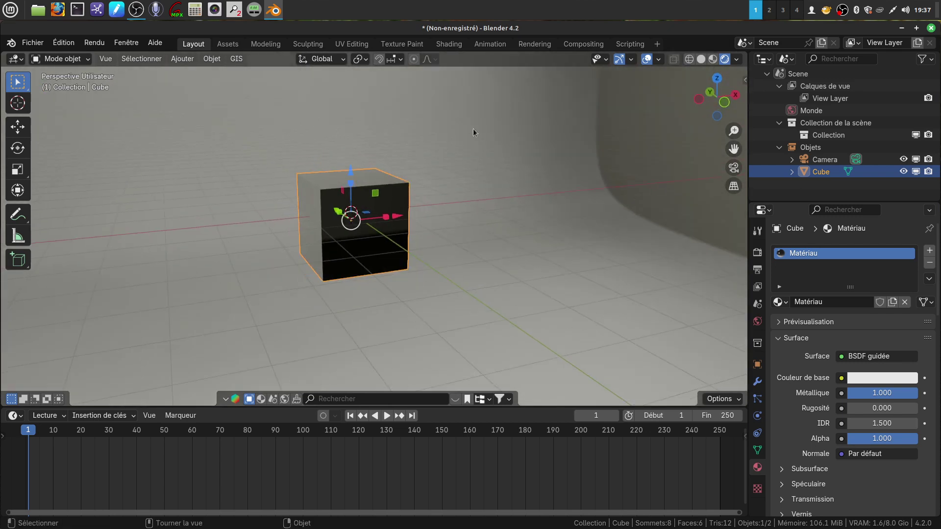
{"action": "middle_click_drag", "start_coordinate": [462, 193], "coordinate": [513, 217], "text": "shift"}
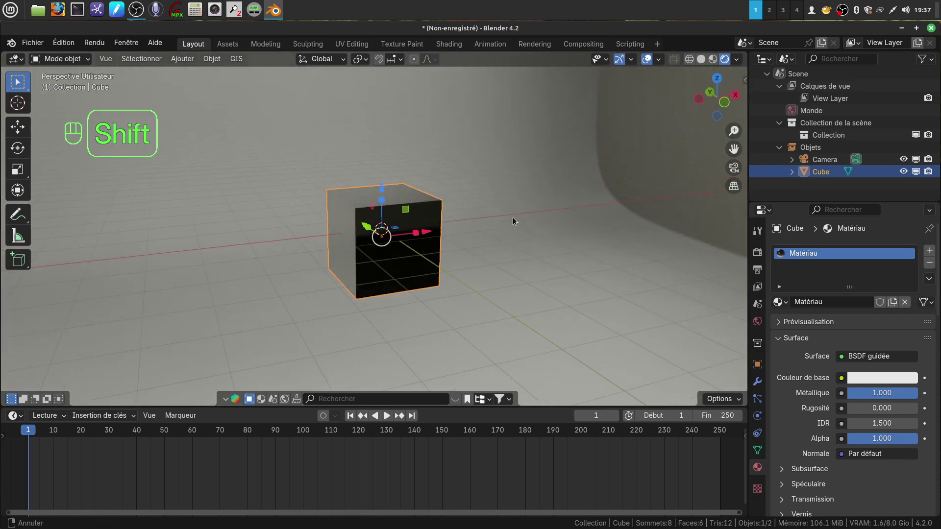
{"action": "middle_click_drag", "start_coordinate": [496, 259], "coordinate": [463, 259], "text": "shift"}
Align the camera to the current view and pull it back from the cube, leaving the camera unlocked from the view
{"action": "key", "text": "ctrl+alt"}
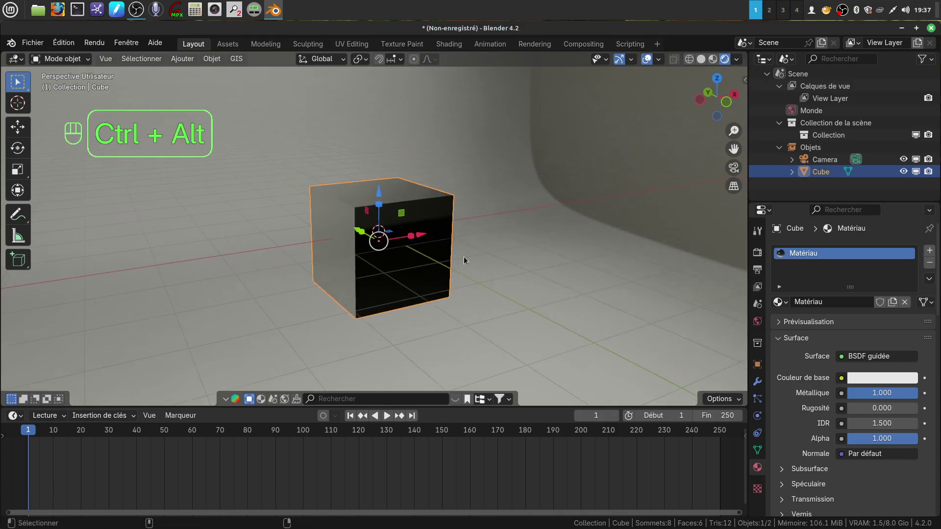
{"action": "key", "text": "ctrl+alt+KP_0"}
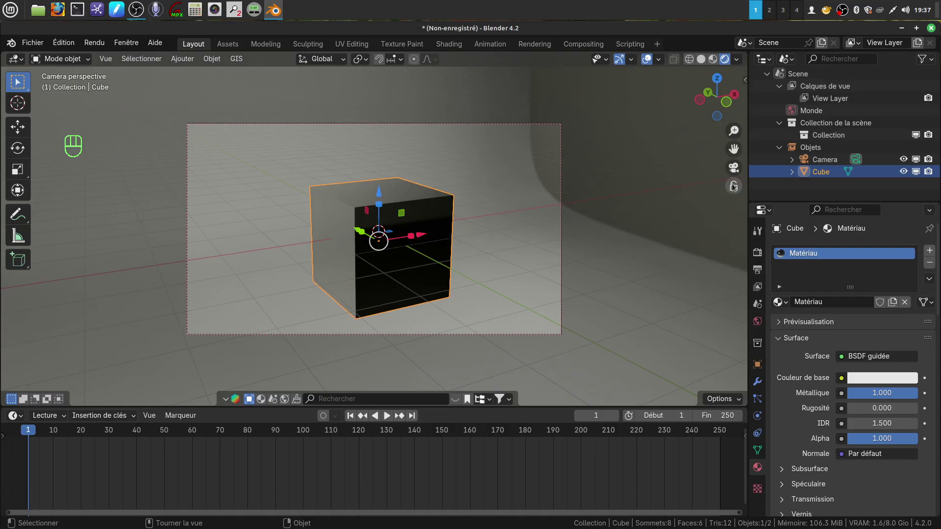
{"action": "scroll", "coordinate": [466, 251], "scroll_direction": "down", "scroll_amount": 2}
{"action": "scroll", "coordinate": [463, 248], "scroll_direction": "down", "scroll_amount": 1}
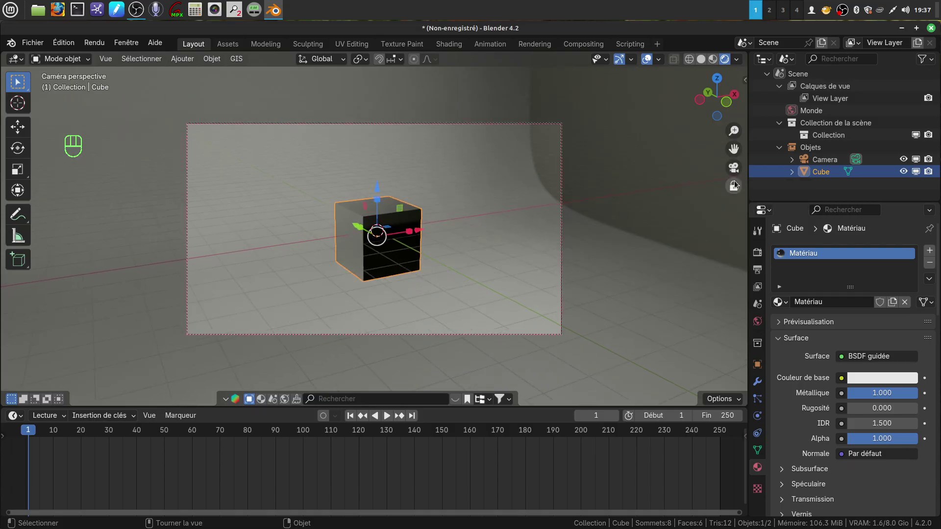
{"action": "left_click", "coordinate": [733, 186]}
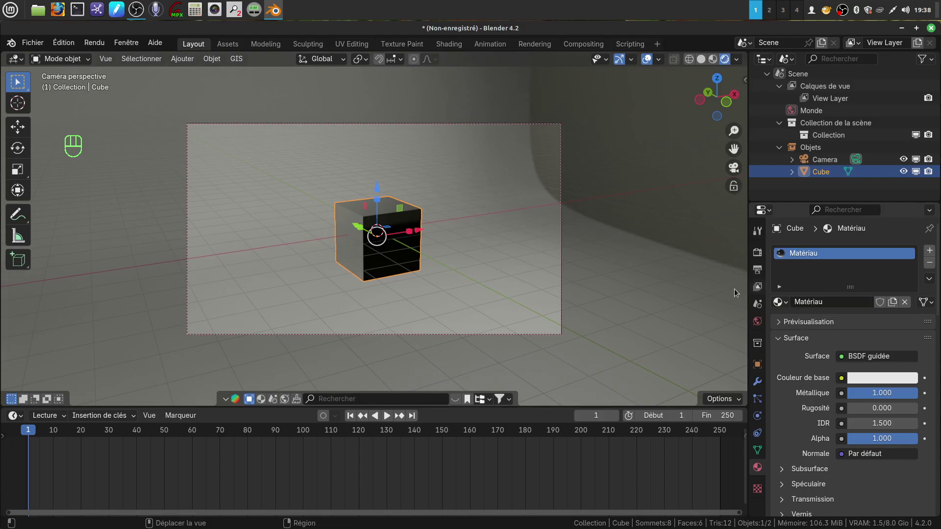
Remove the scene's existing world and create a new one in its place
{"action": "left_click", "coordinate": [757, 270]}
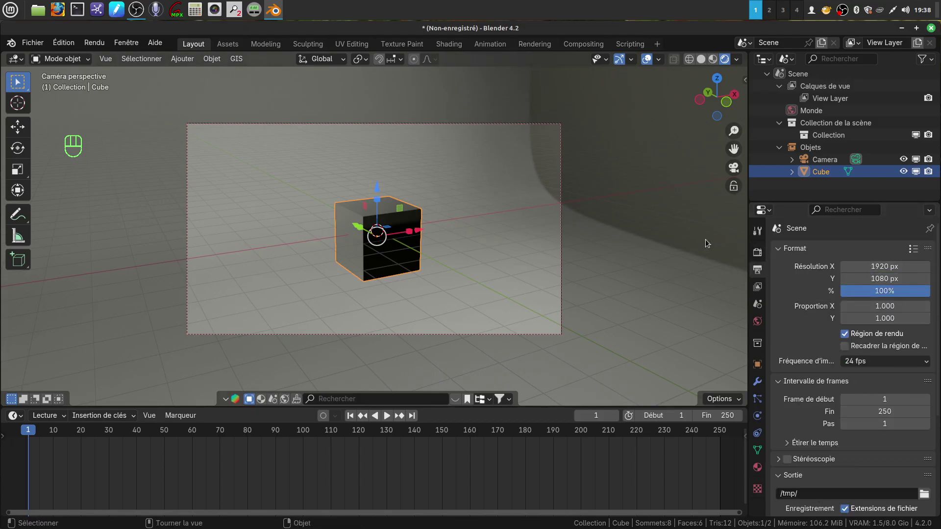
{"action": "left_click", "coordinate": [757, 252]}
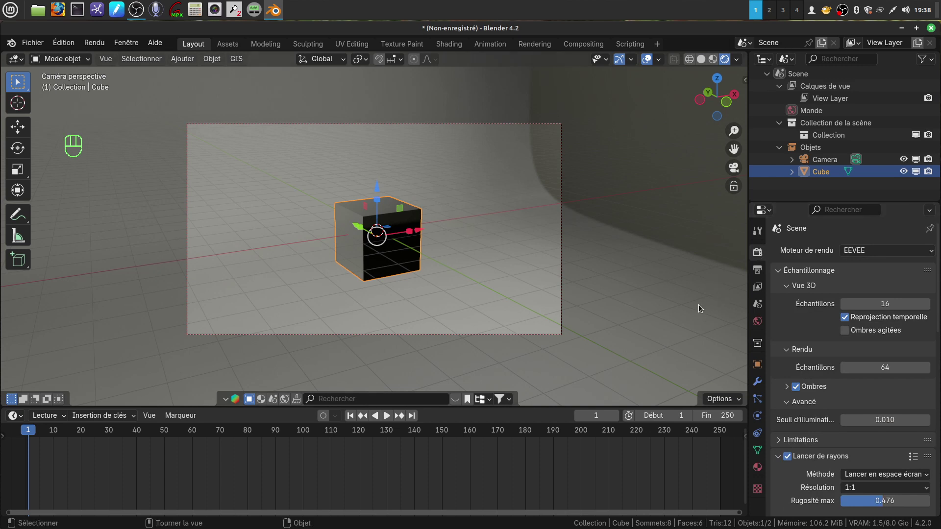
{"action": "left_click", "coordinate": [757, 321]}
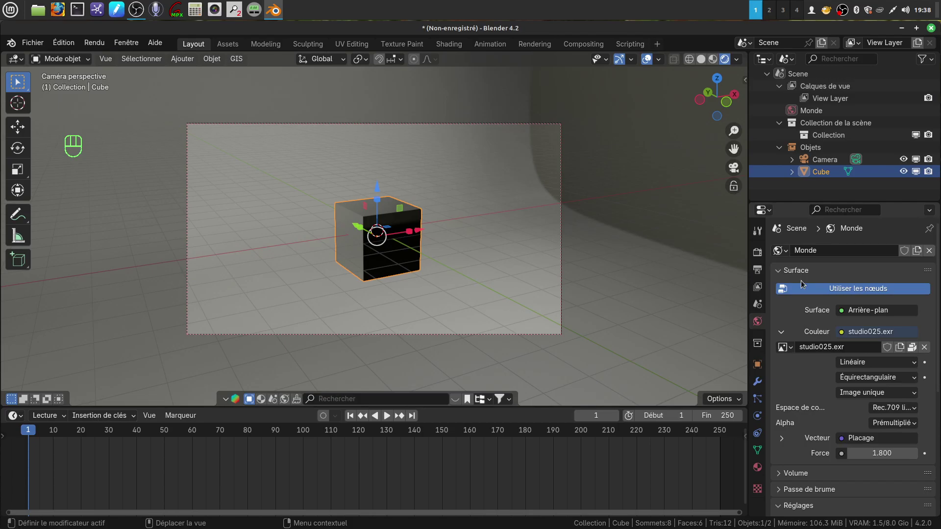
{"action": "left_click", "coordinate": [929, 251]}
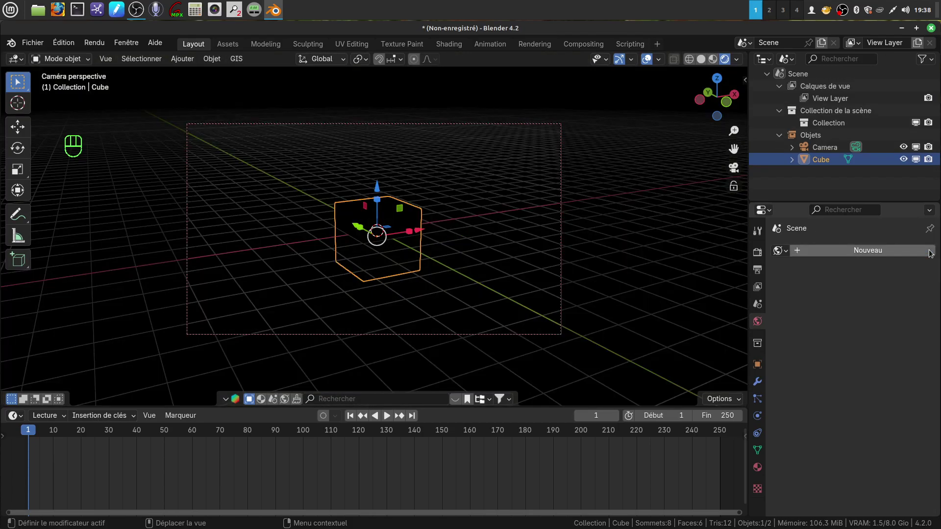
{"action": "left_click", "coordinate": [848, 250]}
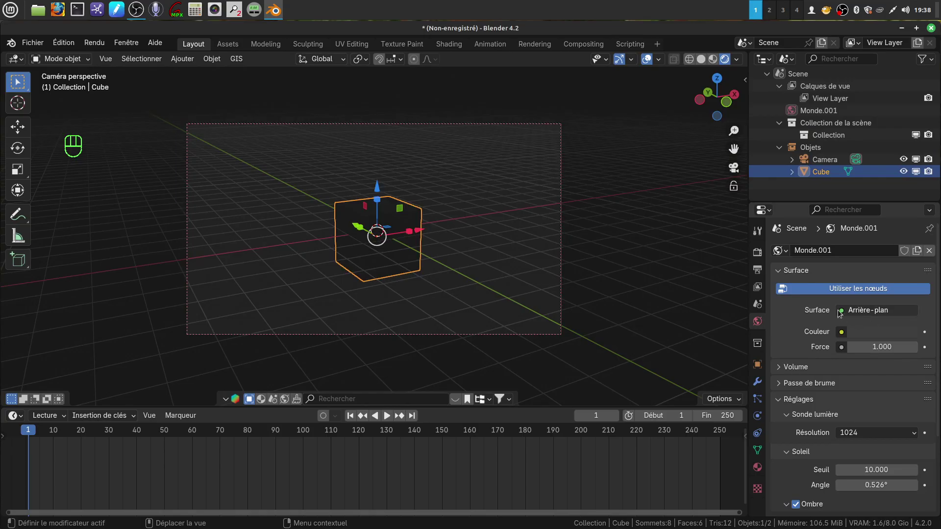
Use an image texture (Texture image) for the world's color and load 135e614ec0bc3aea72339e262caa6ed7.jpeg into it
{"action": "left_click", "coordinate": [842, 332]}
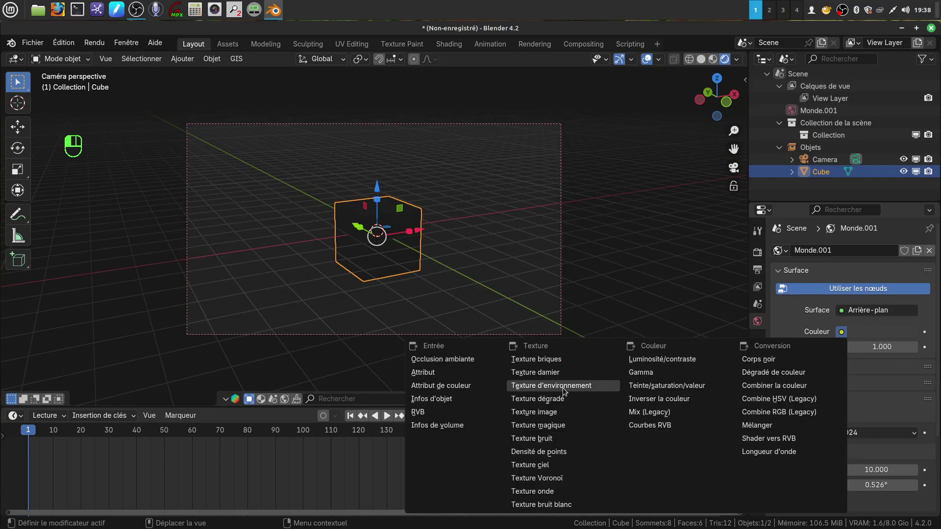
{"action": "left_click", "coordinate": [567, 413]}
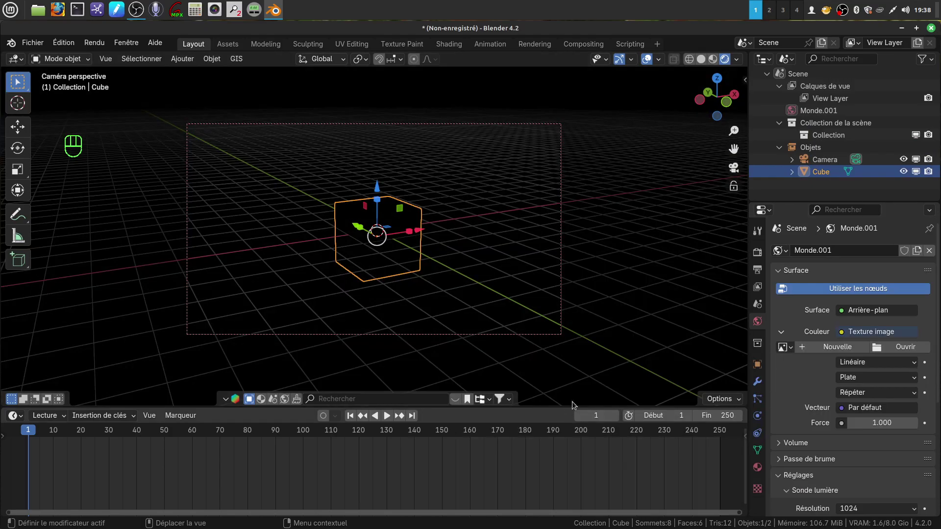
{"action": "left_click", "coordinate": [875, 348]}
{"action": "left_click", "coordinate": [212, 438]}
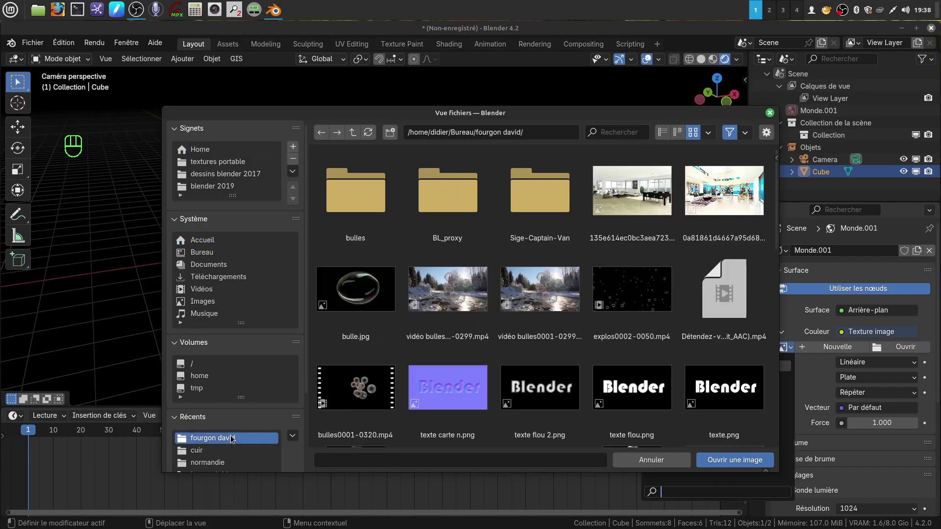
{"action": "left_click", "coordinate": [630, 207]}
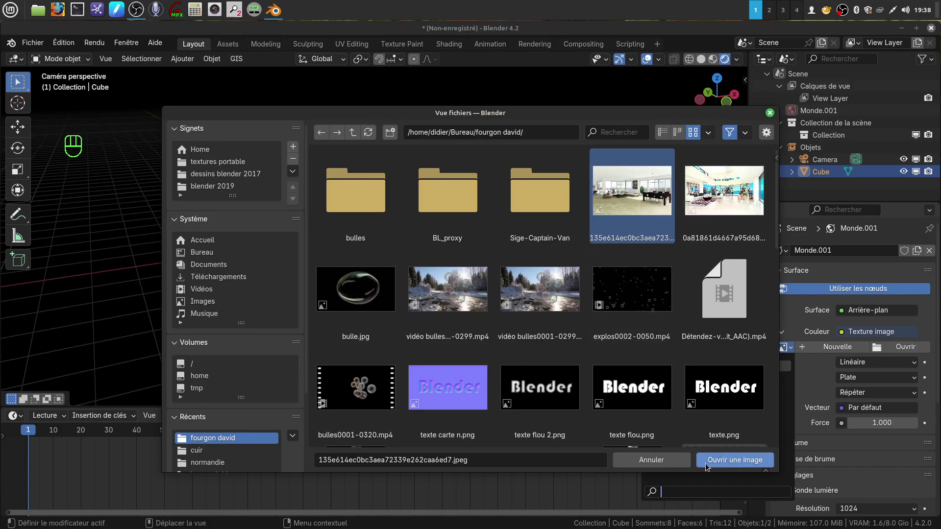
{"action": "left_click", "coordinate": [735, 459]}
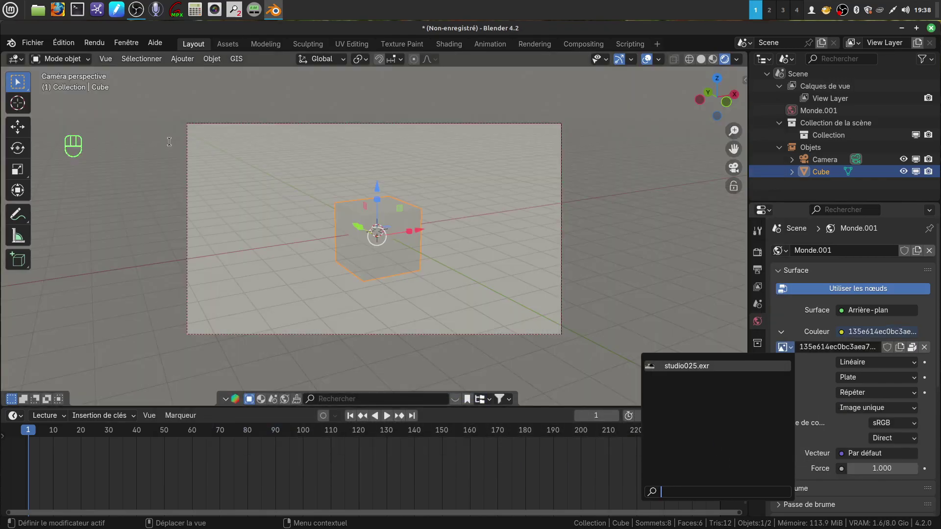
{"action": "left_click", "coordinate": [812, 416]}
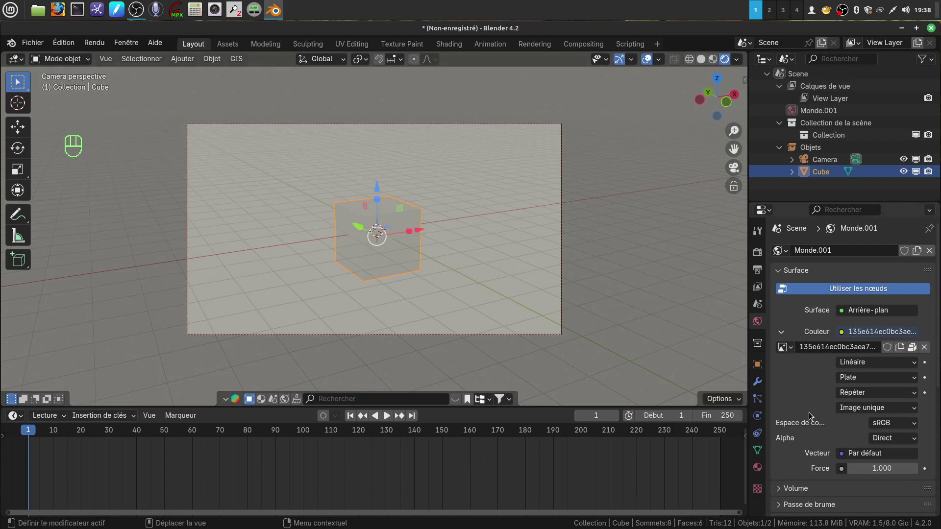
Map the world's image texture with the Window (Fenêtre) texture coordinates as its vector
{"action": "scroll", "coordinate": [828, 417], "scroll_direction": "down", "scroll_amount": 2}
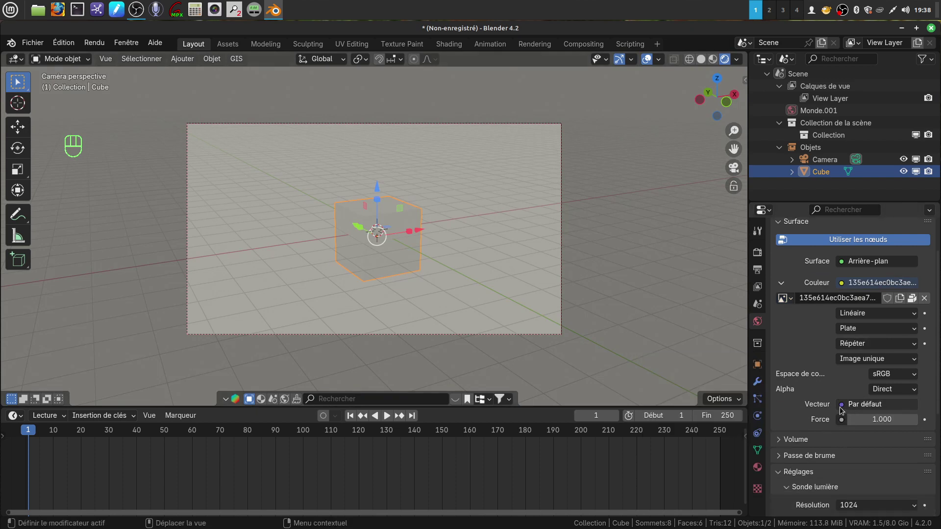
{"action": "left_click", "coordinate": [841, 406]}
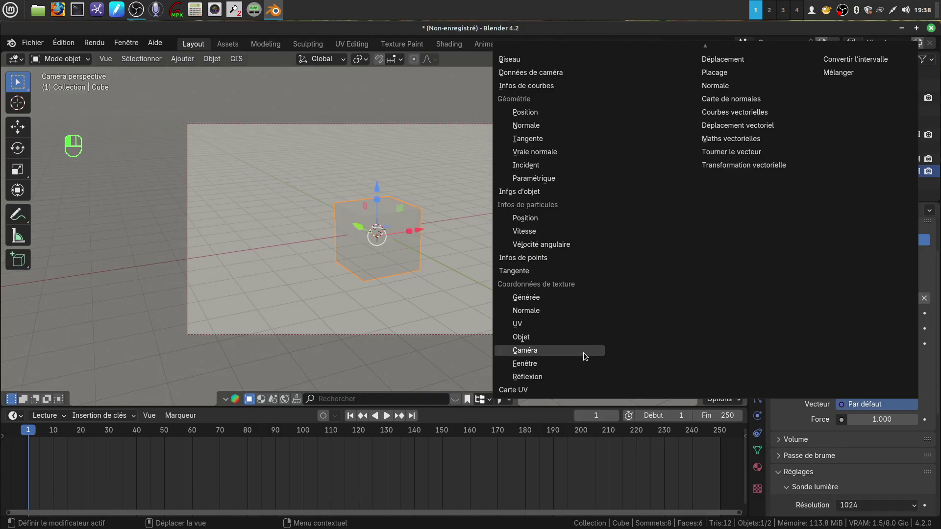
{"action": "left_click", "coordinate": [547, 369]}
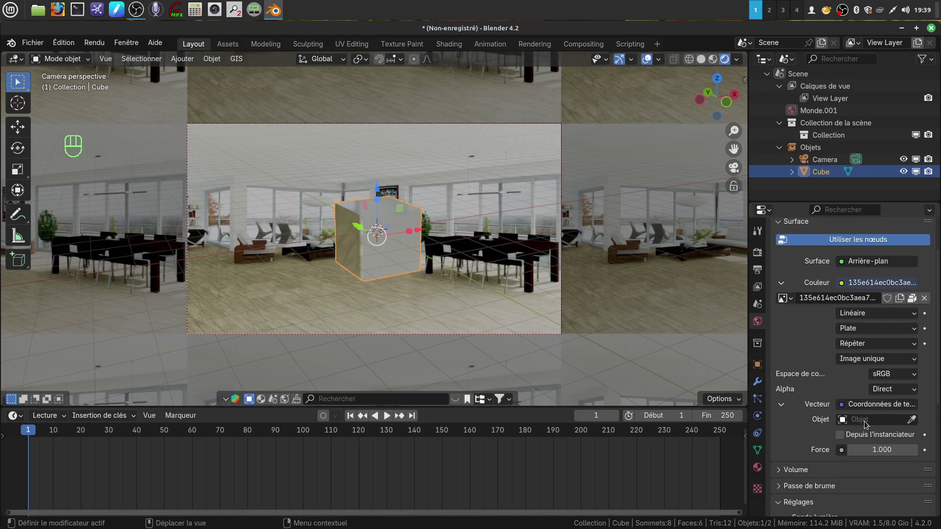
Try the Limiter extension mode on the world's image texture, and set it back to Répéter
{"action": "left_click", "coordinate": [914, 346]}
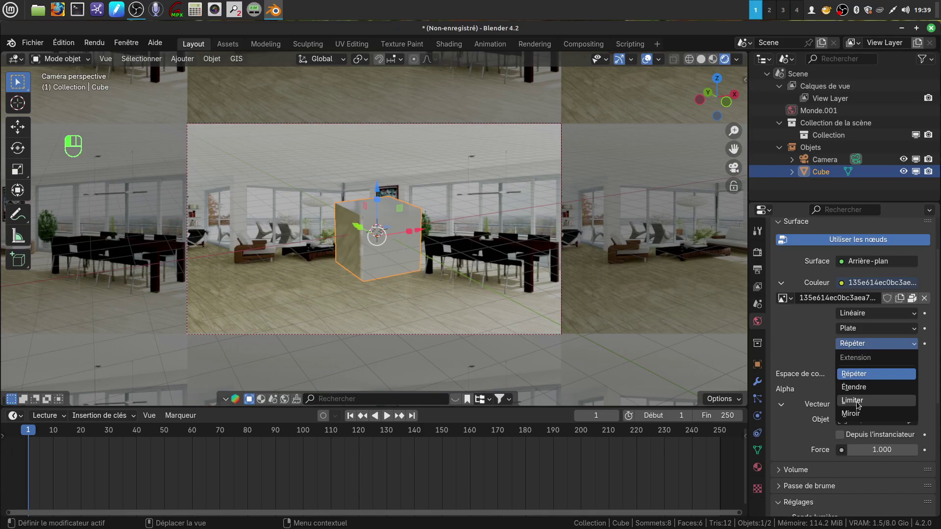
{"action": "left_click", "coordinate": [853, 401]}
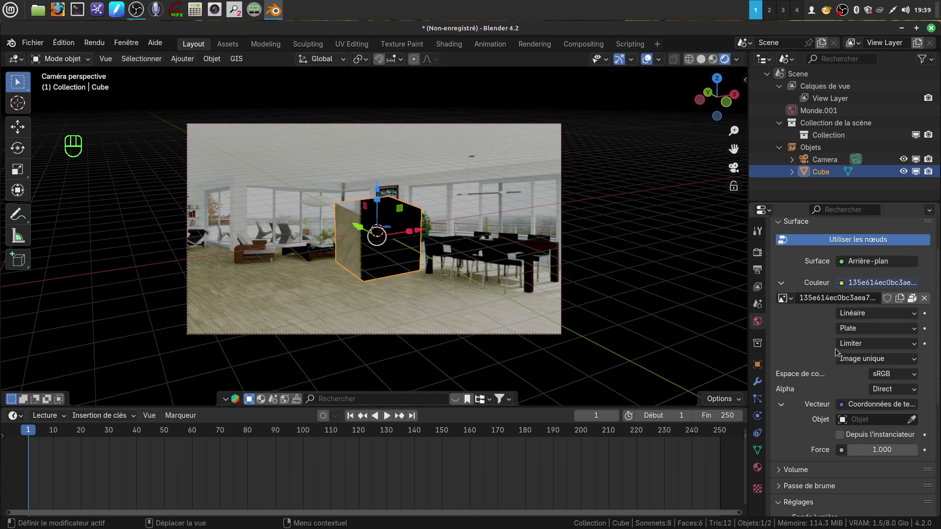
{"action": "left_click", "coordinate": [914, 346]}
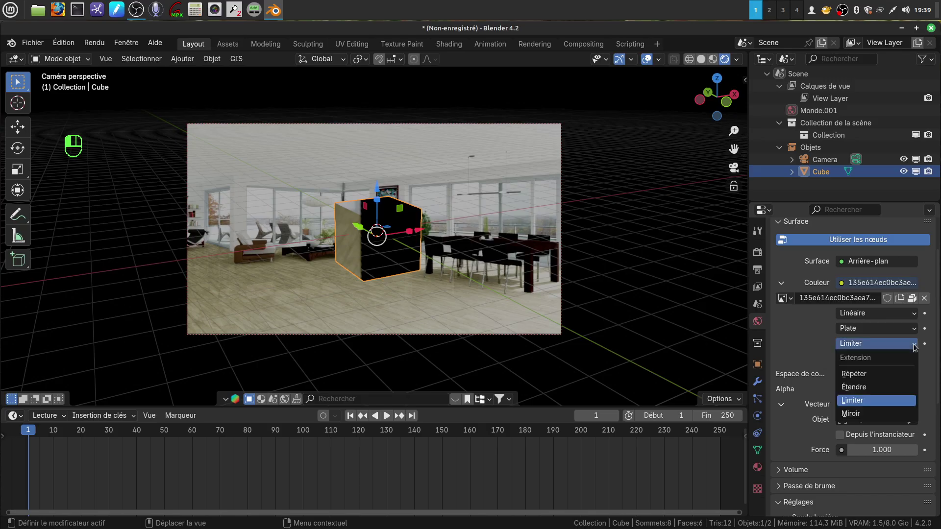
{"action": "left_click", "coordinate": [877, 370]}
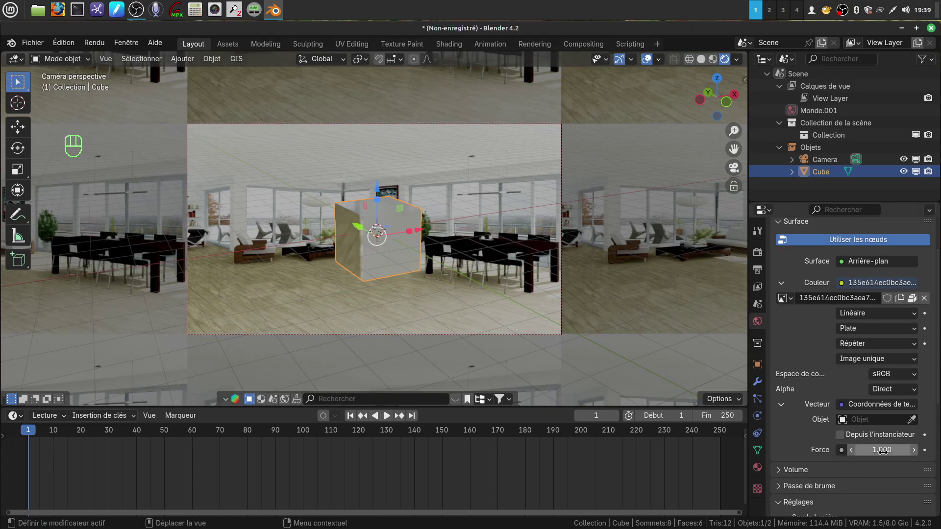
Set the world's strength (Force) to 0.8 and lower the cube about 1.04 m along Z
{"action": "mouse_move", "coordinate": [883, 450]}
{"action": "left_mouse_down"}
{"action": "mouse_move", "coordinate": [868, 450]}
{"action": "mouse_move", "coordinate": [879, 450]}
{"action": "left_mouse_up"}
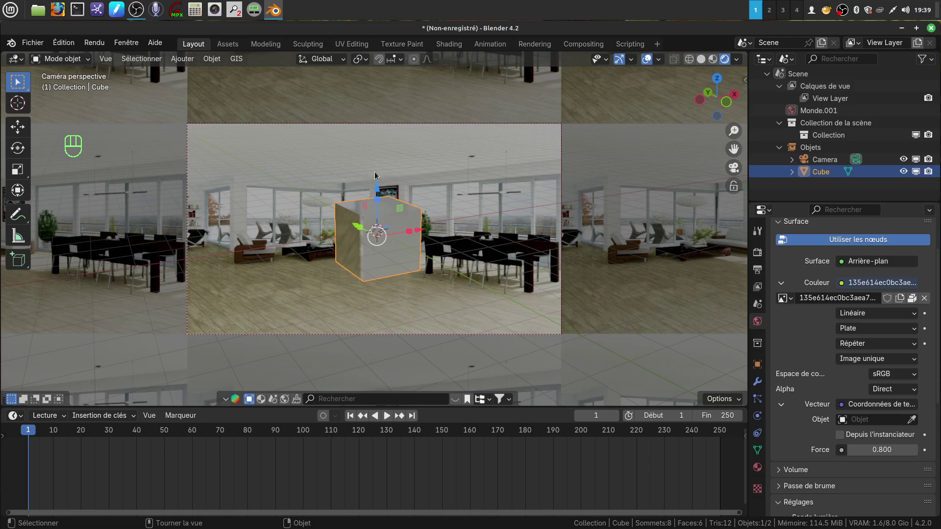
{"action": "left_click_drag", "start_coordinate": [378, 189], "coordinate": [376, 222]}
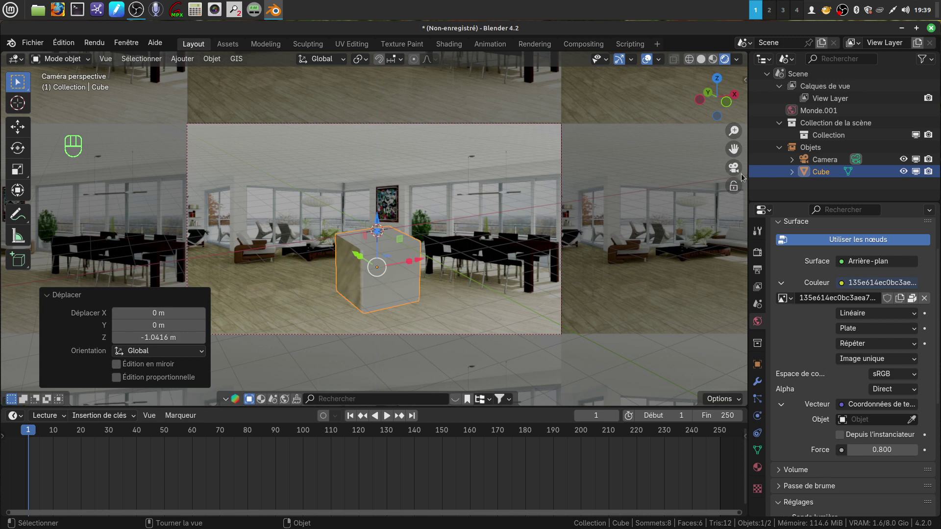
Adjust the camera's viewpoint on the cube with the camera locked to the view, deselect the cube, and unlock the camera
{"action": "middle_click_drag", "start_coordinate": [436, 289], "coordinate": [400, 279], "text": "shift"}
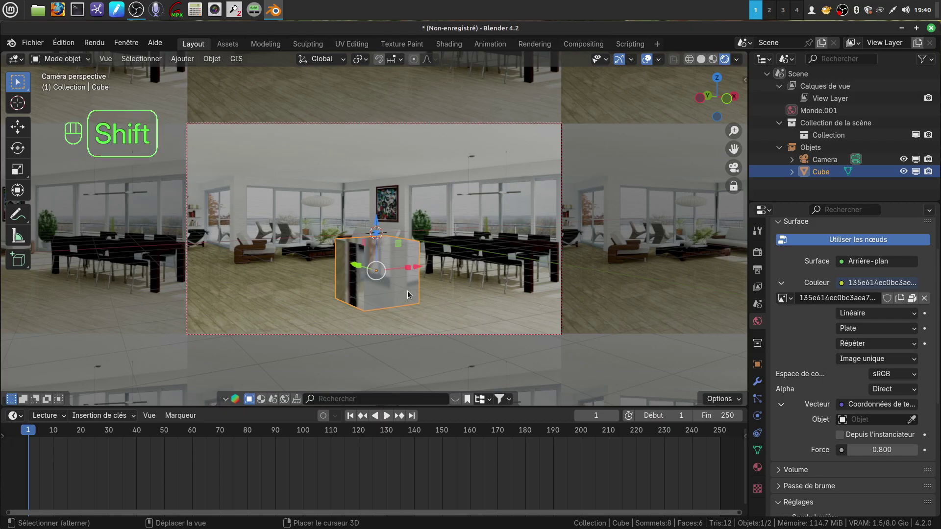
{"action": "left_click_drag", "start_coordinate": [407, 290], "coordinate": [406, 290], "text": "shift"}
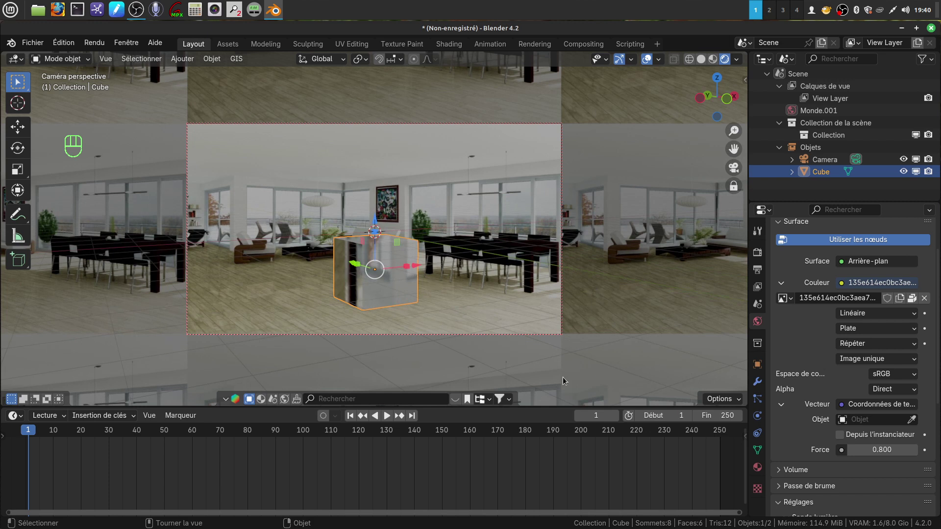
{"action": "left_click", "coordinate": [496, 362]}
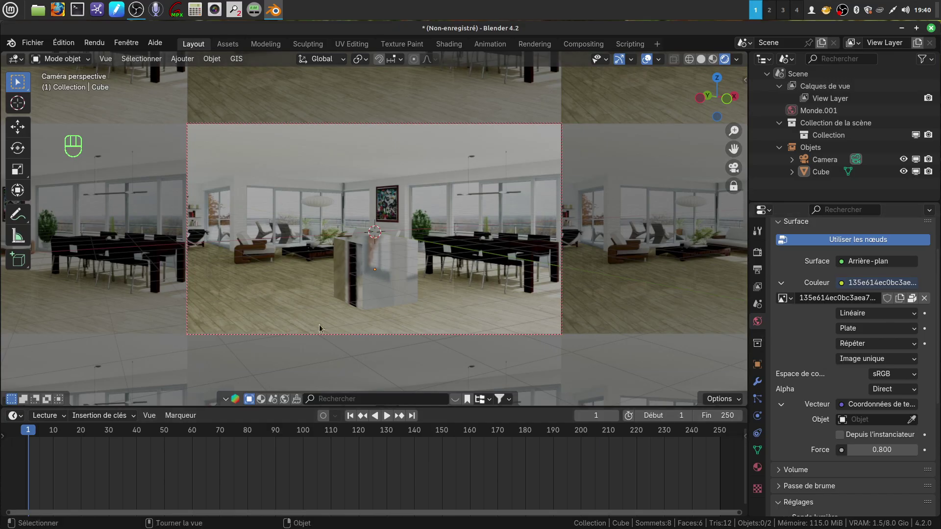
{"action": "left_click", "coordinate": [734, 187]}
{"action": "scroll", "coordinate": [453, 284], "scroll_direction": "up", "scroll_amount": 2}
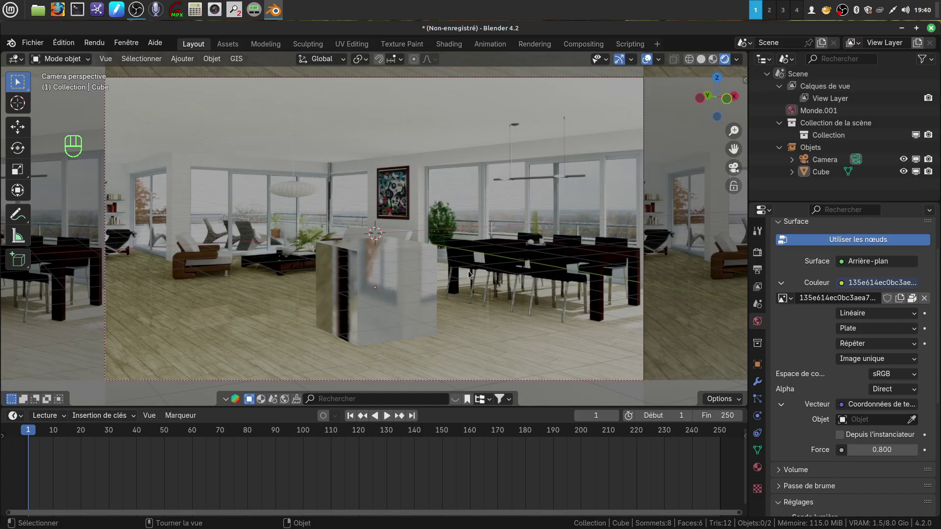
{"action": "scroll", "coordinate": [363, 335], "scroll_direction": "down", "scroll_amount": 1}
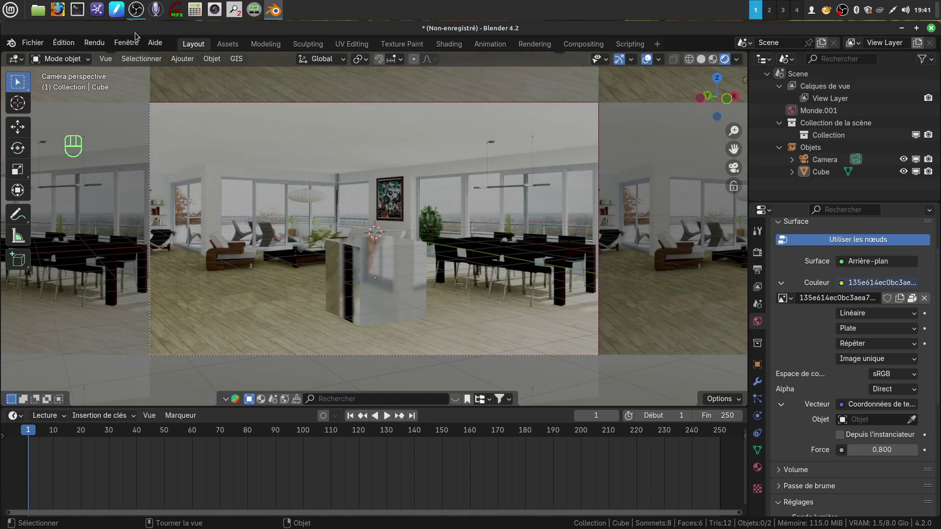
Add a plane mesh and lower it about 2.26 m along Z to the base of the cube
{"action": "left_click", "coordinate": [182, 58]}
{"action": "key", "text": "Escape"}
{"action": "left_click", "coordinate": [184, 59]}
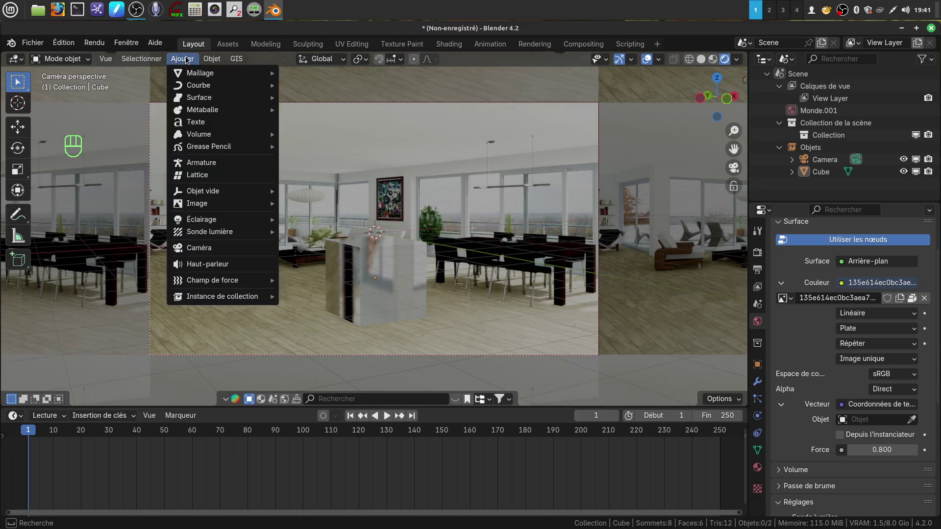
{"action": "mouse_move", "coordinate": [194, 74]}
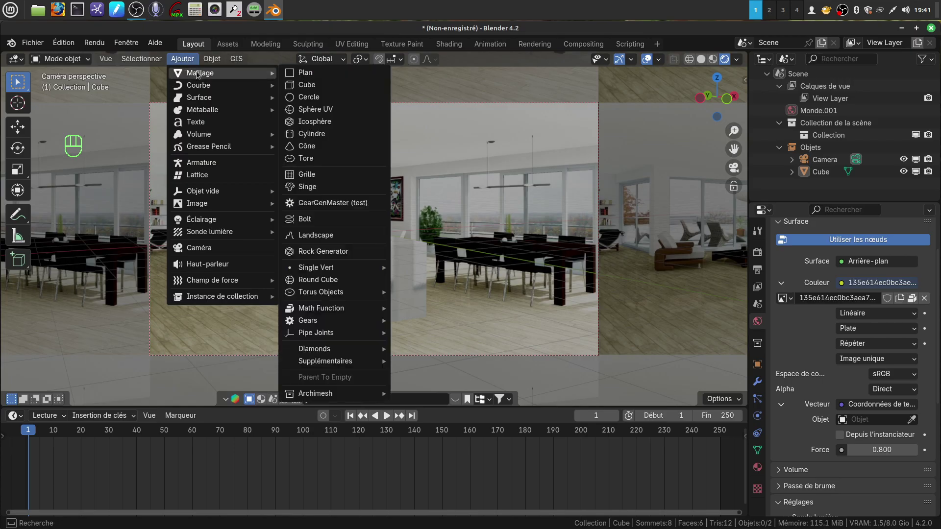
{"action": "left_click", "coordinate": [305, 73]}
{"action": "left_click_drag", "start_coordinate": [373, 188], "coordinate": [359, 271]}
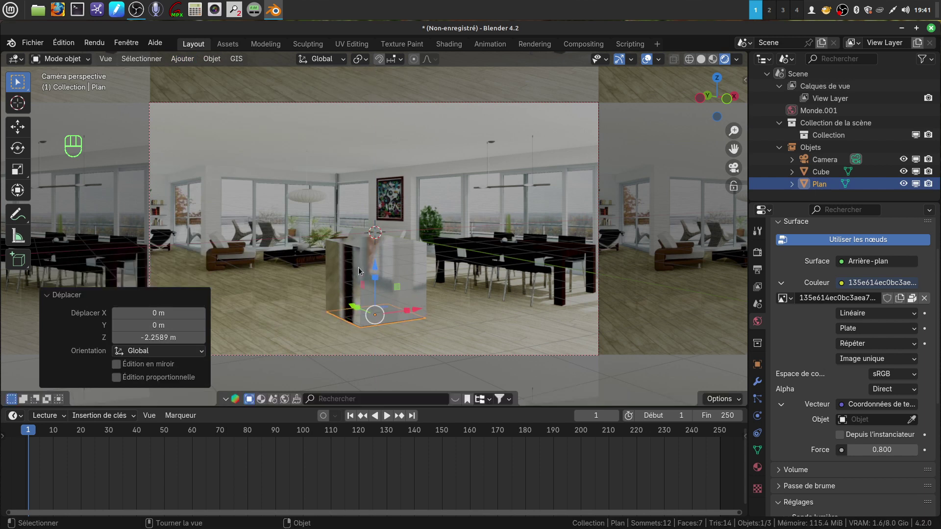
Scale the plane up by about 5.19 and back down by about 0.75 so it forms a floor around the cube
{"action": "key", "text": "KP_1"}
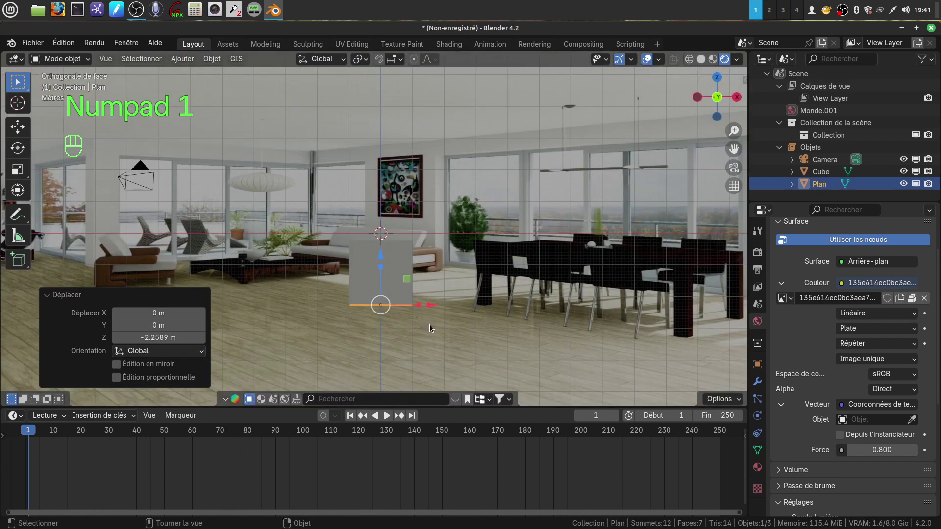
{"action": "key", "text": "s"}
{"action": "left_click", "coordinate": [545, 360]}
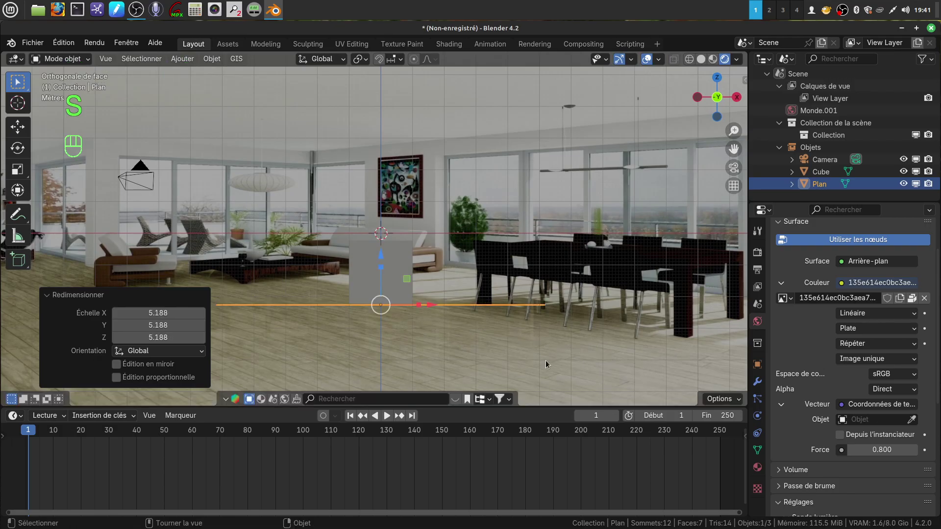
{"action": "key", "text": "KP_0"}
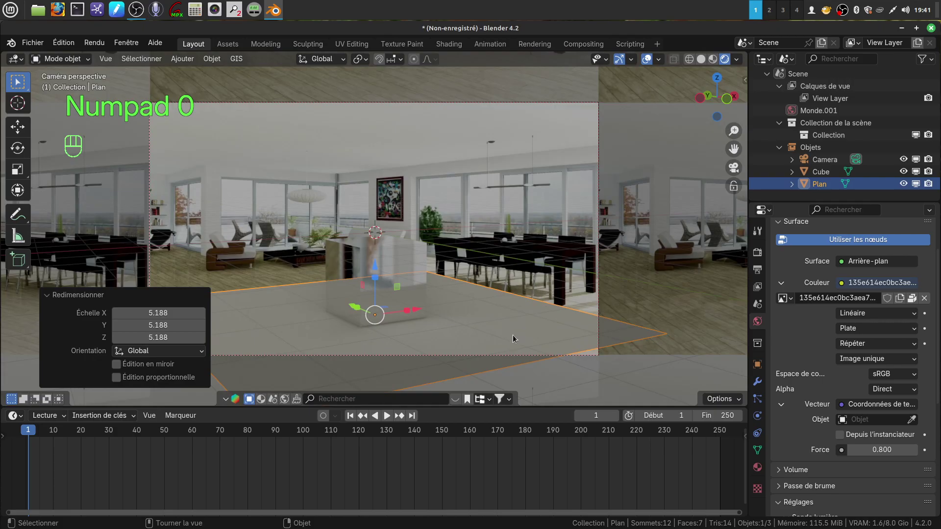
{"action": "key", "text": "s"}
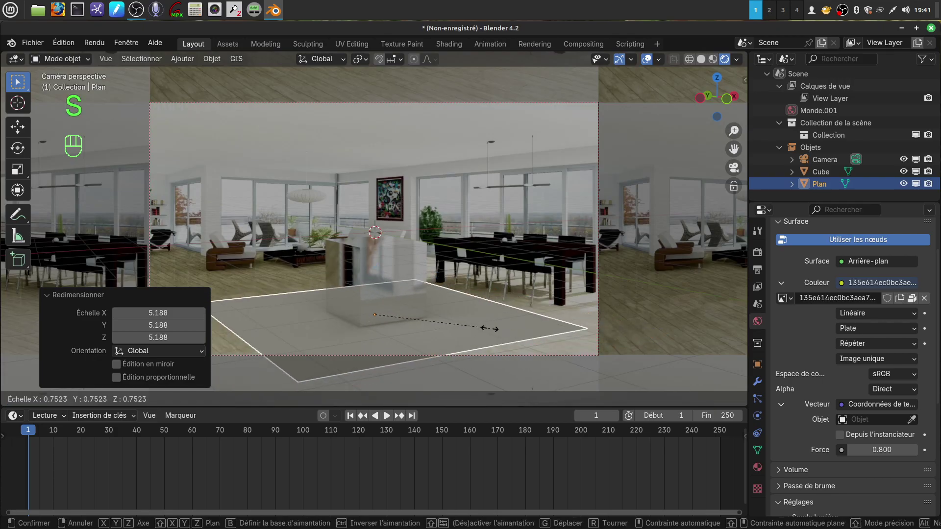
{"action": "left_click", "coordinate": [489, 328]}
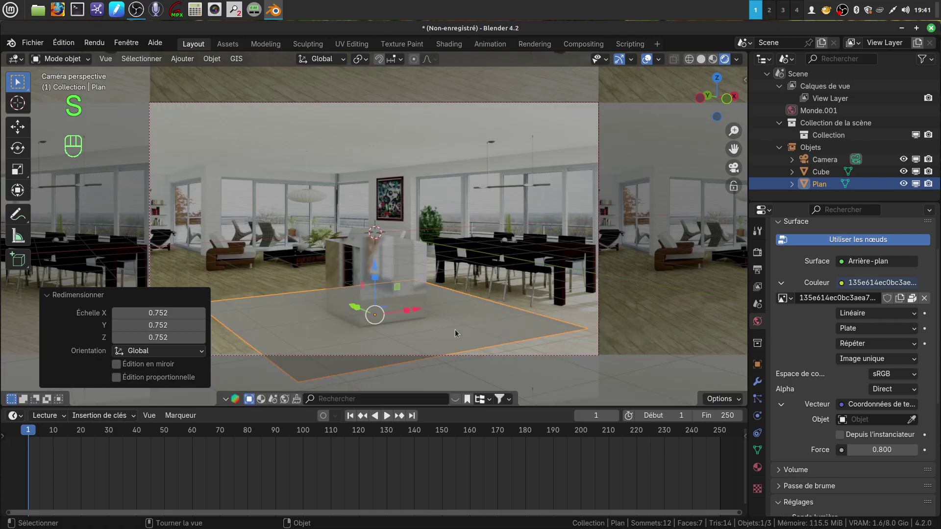
{"action": "left_click", "coordinate": [508, 322]}
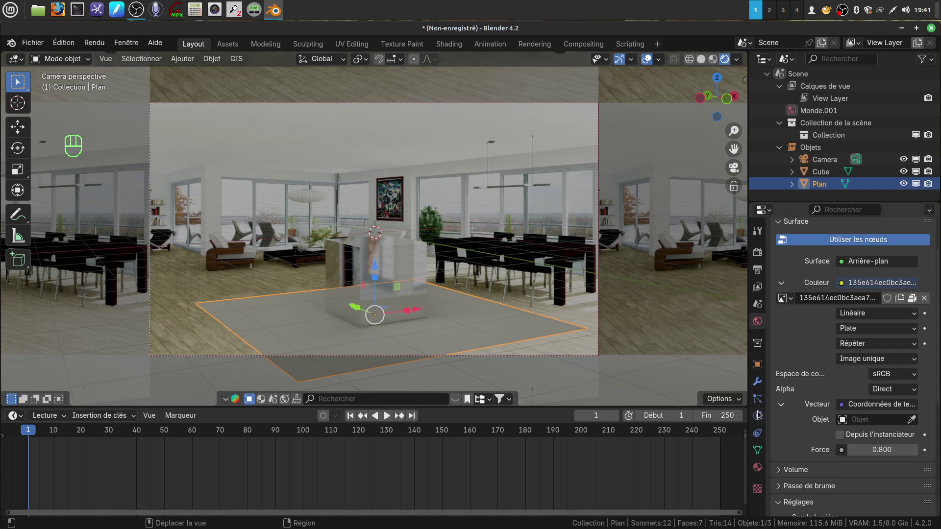
Create a material on the plane and apply the ombre eevee material from the Text Perso library in Material Library VX
{"action": "left_click", "coordinate": [758, 468]}
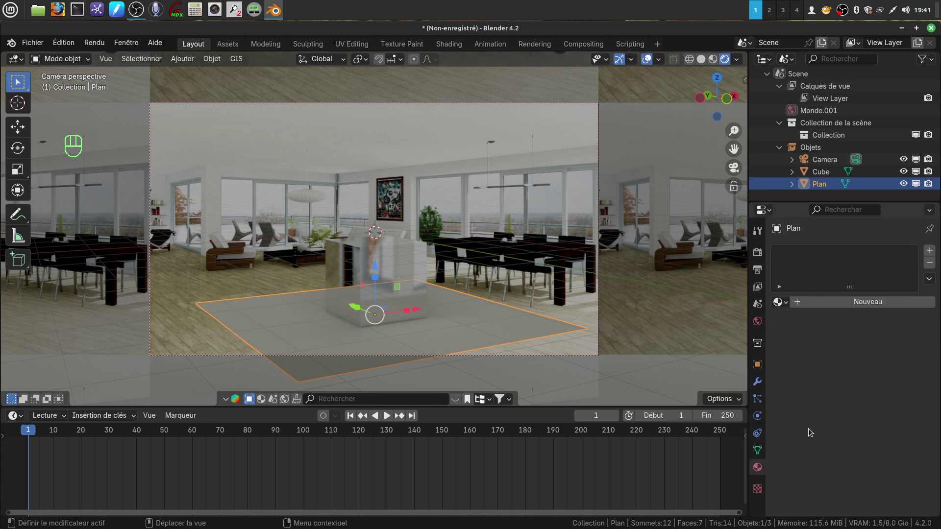
{"action": "left_click", "coordinate": [857, 303]}
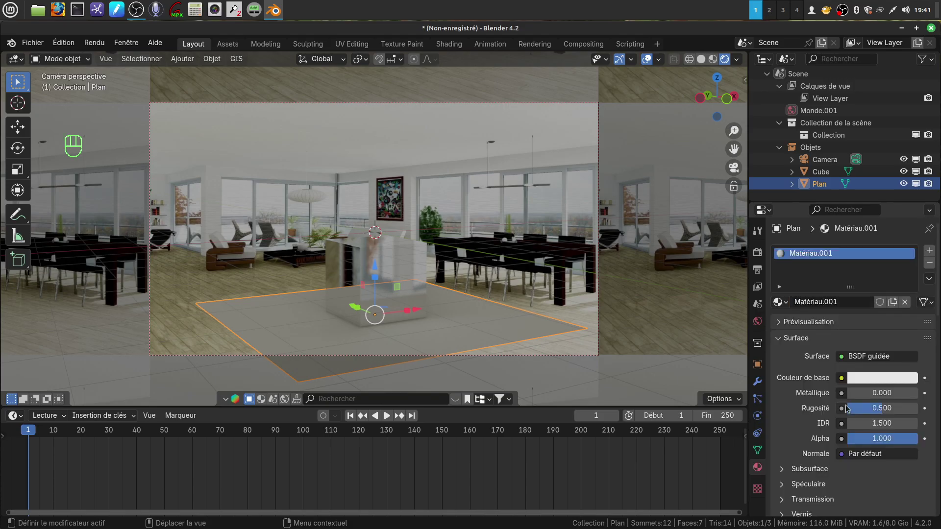
{"action": "scroll", "coordinate": [846, 410], "scroll_direction": "down", "scroll_amount": 12}
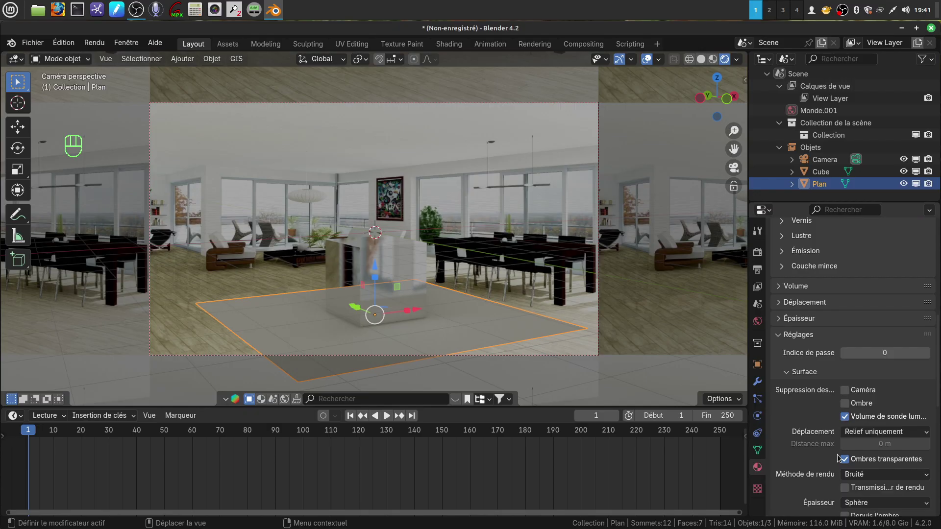
{"action": "scroll", "coordinate": [837, 455], "scroll_direction": "down", "scroll_amount": 6}
{"action": "mouse_move", "coordinate": [852, 499]}
{"action": "left_mouse_down"}
{"action": "mouse_move", "coordinate": [852, 481]}
{"action": "mouse_move", "coordinate": [848, 498]}
{"action": "left_mouse_up"}
{"action": "scroll", "coordinate": [846, 500], "scroll_direction": "up", "scroll_amount": 1}
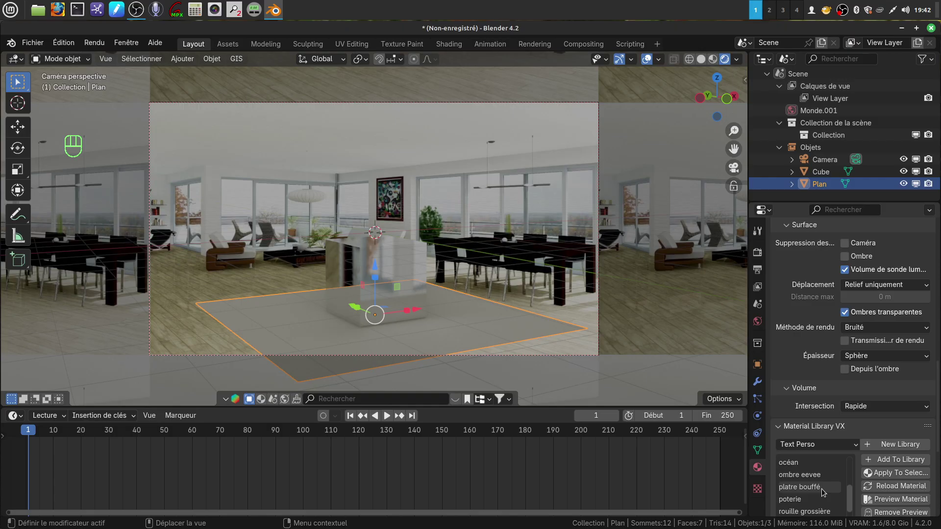
{"action": "left_click", "coordinate": [818, 475]}
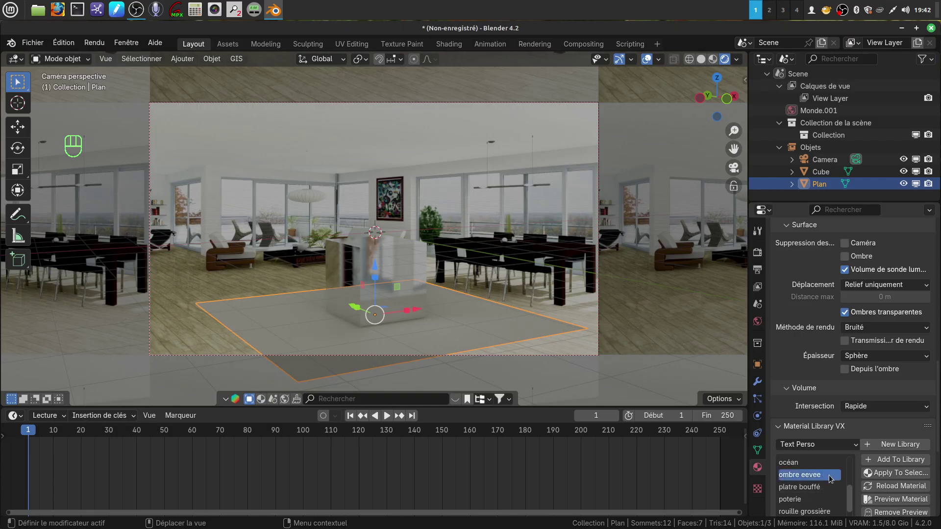
{"action": "left_click", "coordinate": [876, 474]}
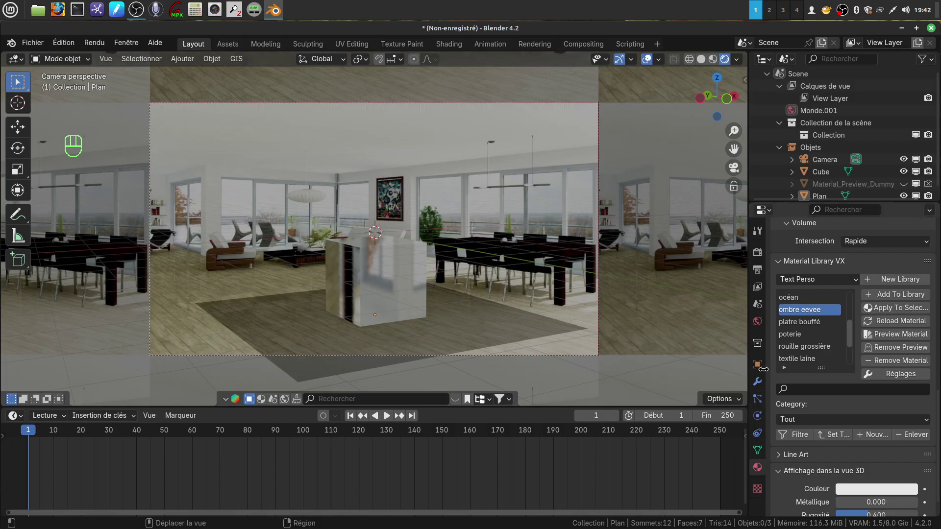
Raise the world's strength (Force) to 1.2, trying 1.9 on the way
{"action": "left_click", "coordinate": [757, 321]}
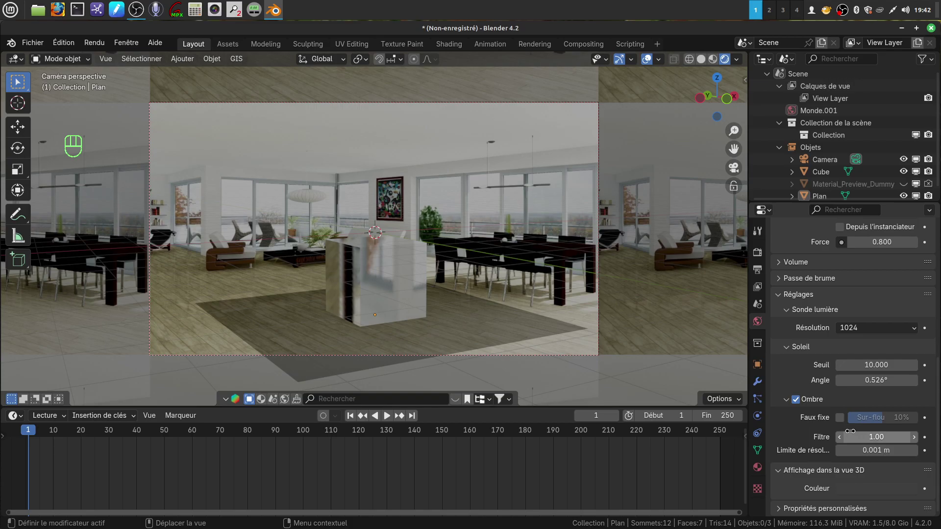
{"action": "scroll", "coordinate": [833, 451], "scroll_direction": "up", "scroll_amount": 4}
{"action": "left_click_drag", "start_coordinate": [882, 315], "coordinate": [911, 316]}
{"action": "mouse_move", "coordinate": [882, 316]}
{"action": "left_mouse_down"}
{"action": "mouse_move", "coordinate": [907, 315]}
{"action": "mouse_move", "coordinate": [897, 315]}
{"action": "left_mouse_up"}
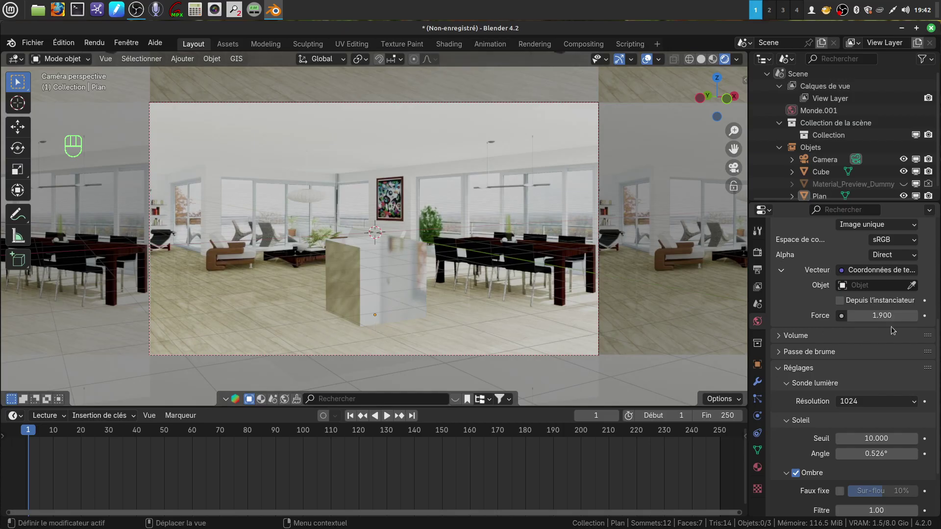
{"action": "mouse_move", "coordinate": [882, 316]}
{"action": "left_mouse_down"}
{"action": "mouse_move", "coordinate": [833, 316]}
{"action": "mouse_move", "coordinate": [892, 316]}
{"action": "left_mouse_up"}
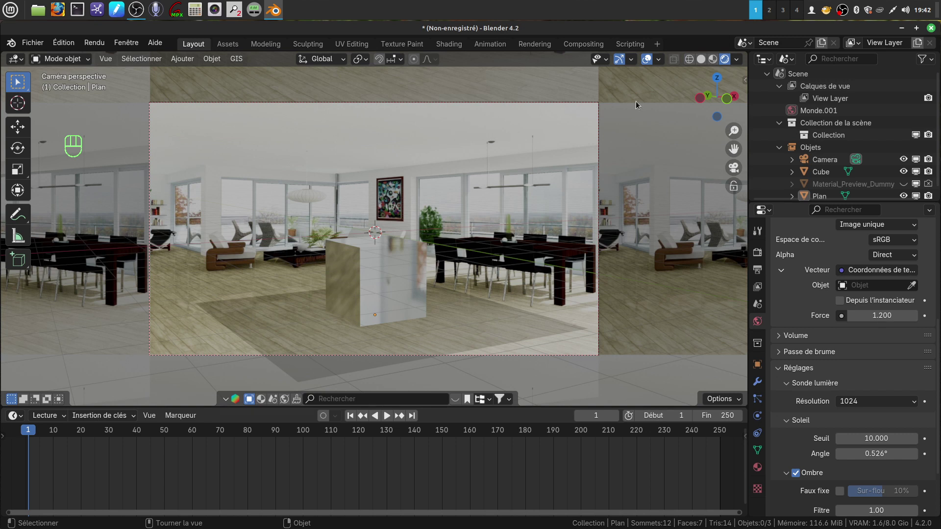
Split the 3D view in two and show the plane's ombre eevee nodes in a shader editor without its sidebar
{"action": "mouse_move", "coordinate": [745, 54]}
{"action": "left_mouse_down"}
{"action": "mouse_move", "coordinate": [656, 79]}
{"action": "mouse_move", "coordinate": [459, 101]}
{"action": "left_mouse_up"}
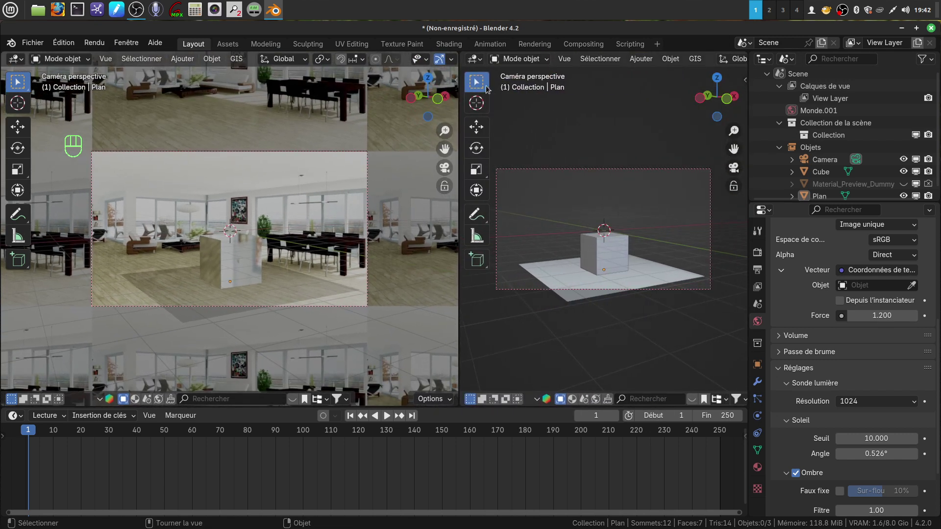
{"action": "left_click", "coordinate": [474, 59]}
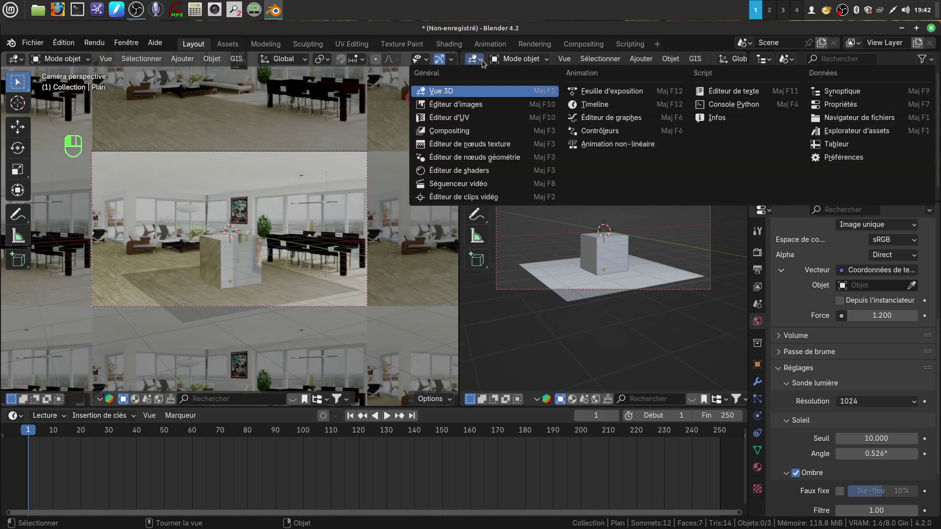
{"action": "left_click", "coordinate": [483, 176]}
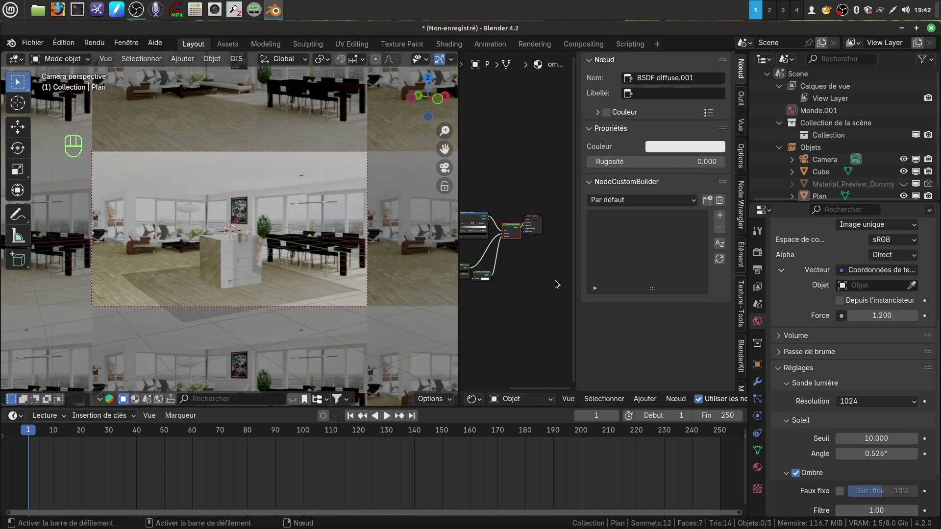
{"action": "key", "text": "n"}
Move the white stop of the ombre eevee material's color ramp (Dégradé de couleur) to about 0.716
{"action": "scroll", "coordinate": [554, 274], "scroll_direction": "up", "scroll_amount": 3}
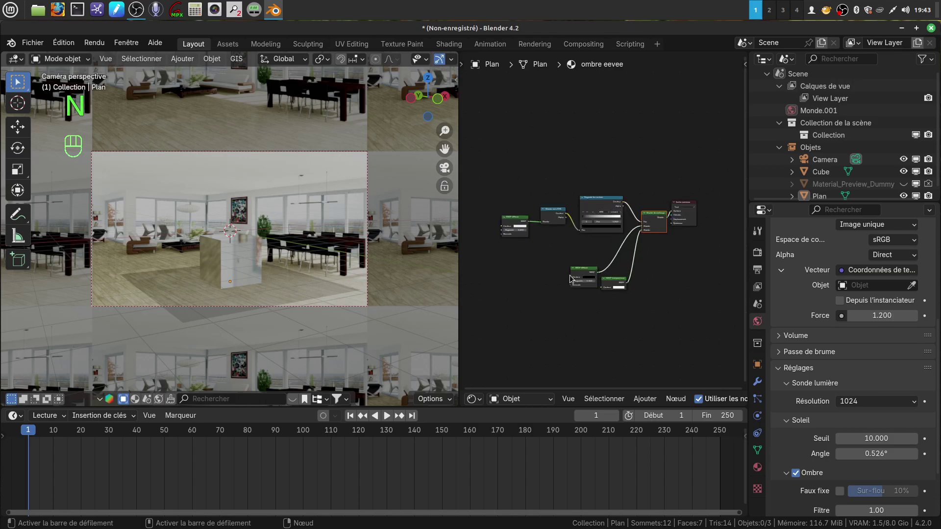
{"action": "scroll", "coordinate": [570, 279], "scroll_direction": "up", "scroll_amount": 9}
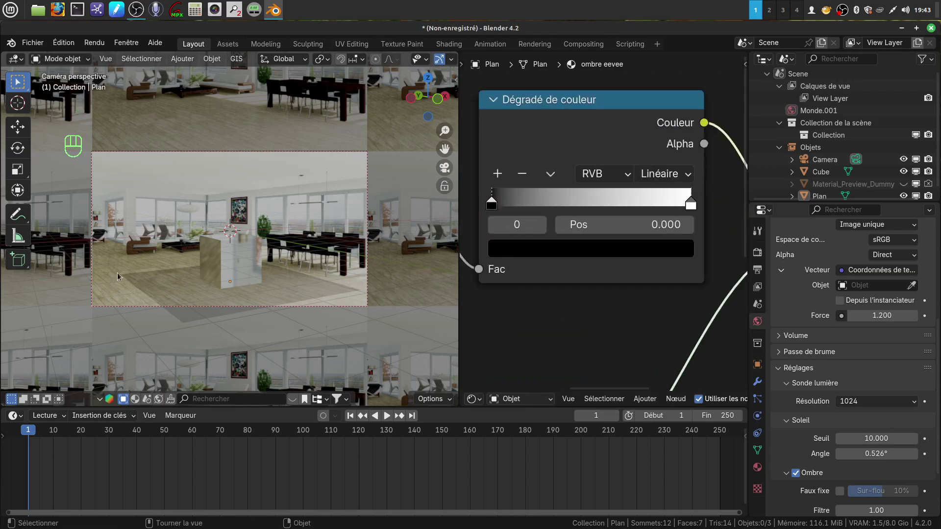
{"action": "left_click", "coordinate": [689, 205]}
{"action": "left_click_drag", "start_coordinate": [686, 208], "coordinate": [633, 220]}
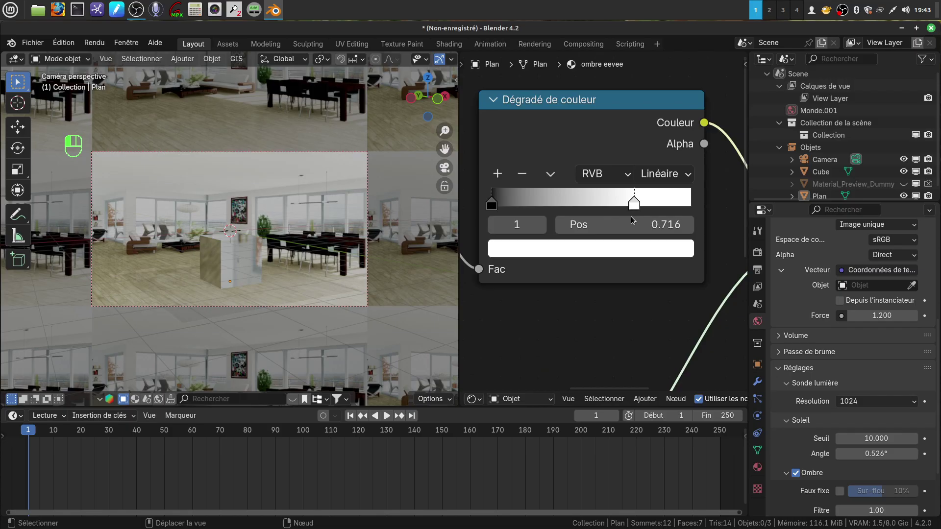
Move the ombre eevee color ramp's black stop to about 0.258 and its white stop to about 0.560
{"action": "left_click_drag", "start_coordinate": [494, 204], "coordinate": [546, 204]}
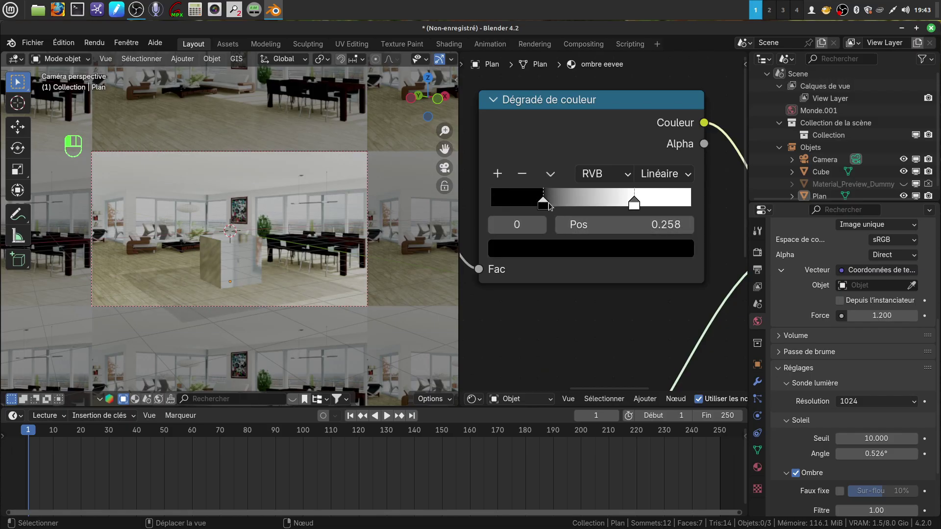
{"action": "left_click", "coordinate": [634, 203]}
{"action": "left_click_drag", "start_coordinate": [634, 203], "coordinate": [603, 203]}
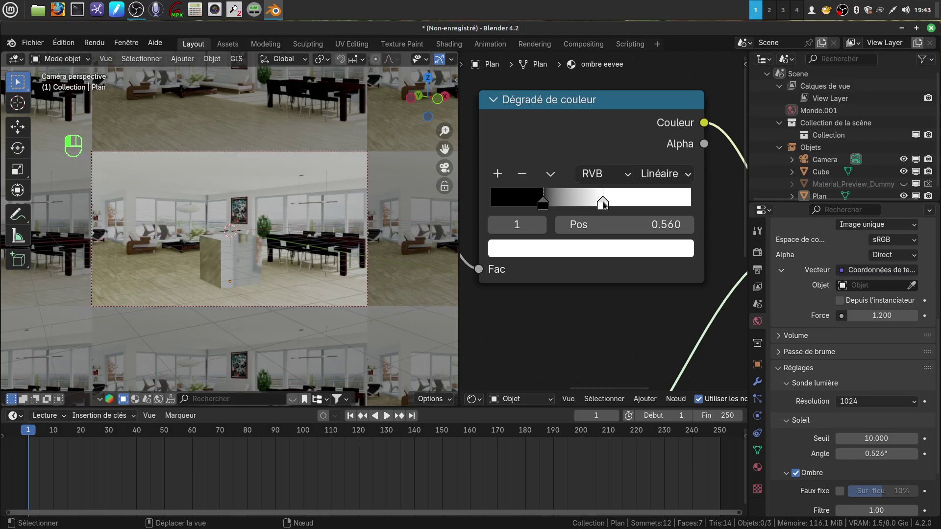
{"action": "scroll", "coordinate": [283, 288], "scroll_direction": "up", "scroll_amount": 2}
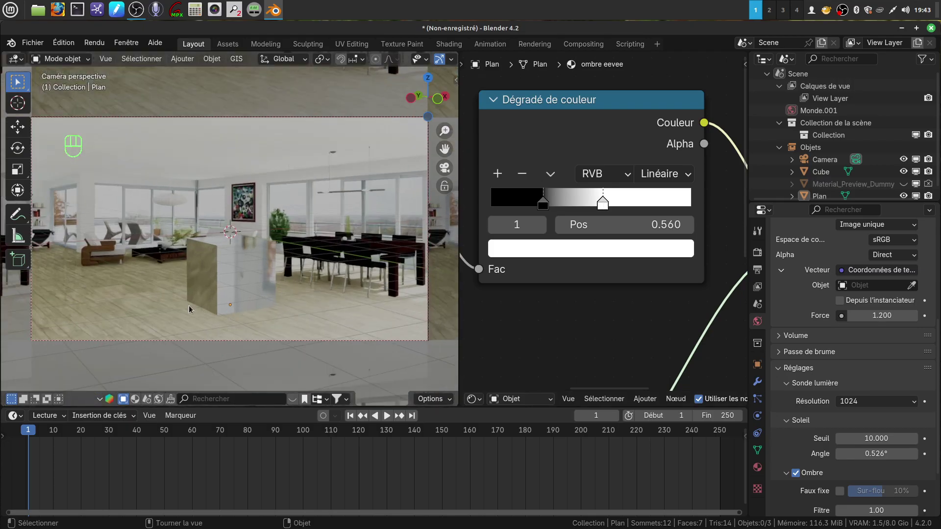
{"action": "scroll", "coordinate": [546, 312], "scroll_direction": "down", "scroll_amount": 2}
{"action": "middle_click_drag", "start_coordinate": [529, 321], "coordinate": [577, 333]}
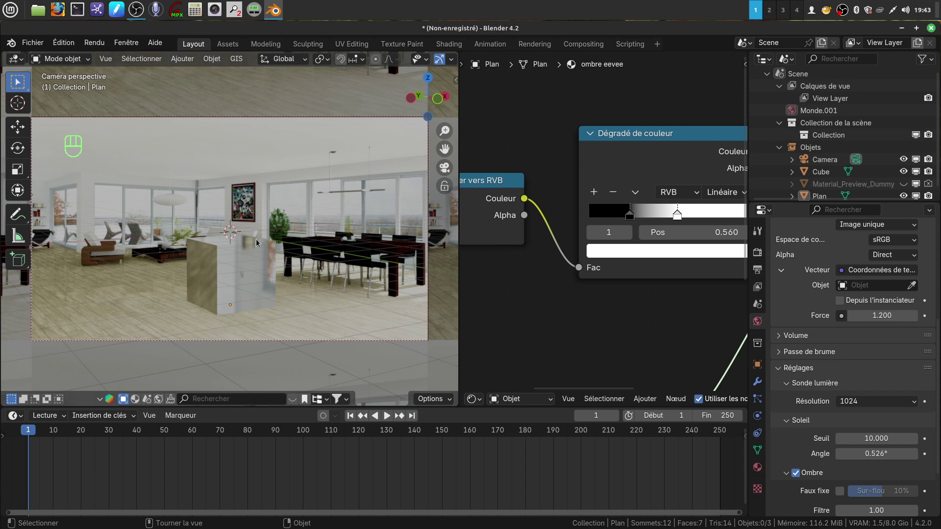
Add a sun light (Soleil) and place it above and to one side of the cube, raising it about 1.73 m along Z
{"action": "left_click", "coordinate": [184, 59]}
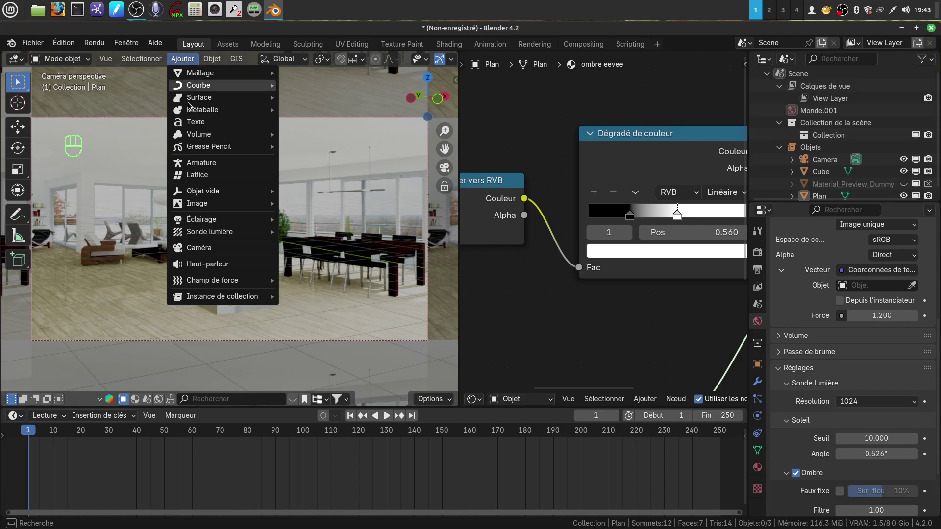
{"action": "mouse_move", "coordinate": [210, 222]}
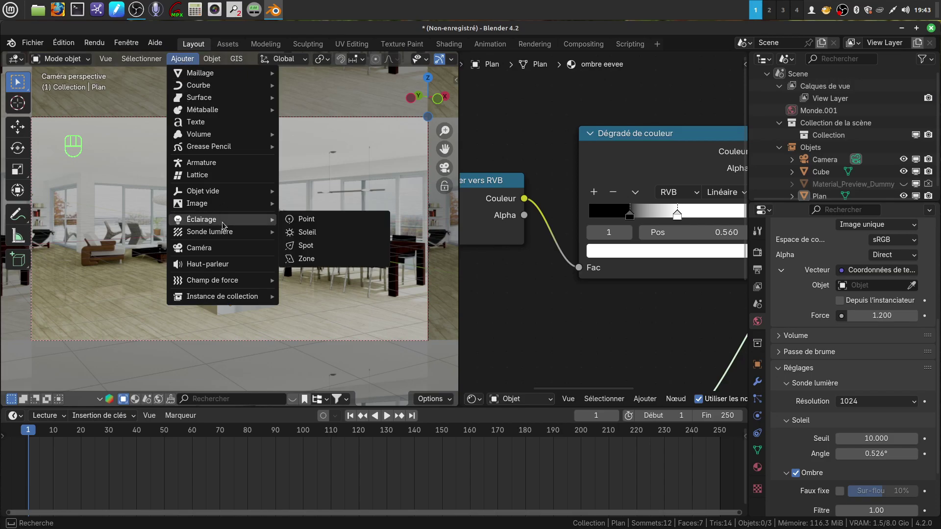
{"action": "left_click", "coordinate": [315, 234]}
{"action": "key", "text": "g"}
{"action": "left_click", "coordinate": [165, 214]}
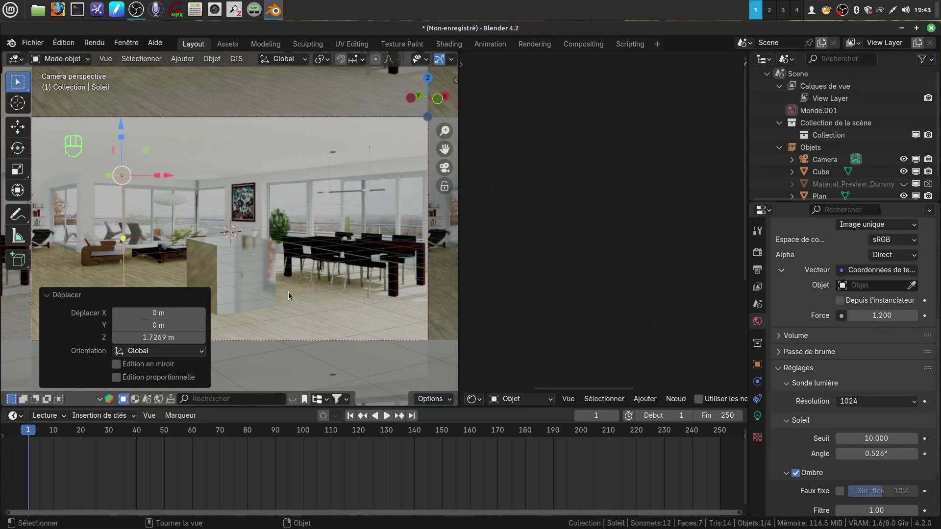
Tilt the sun diagonally towards the cube and shift it about 2.79 m along Y, returning to the camera view
{"action": "key", "text": "r"}
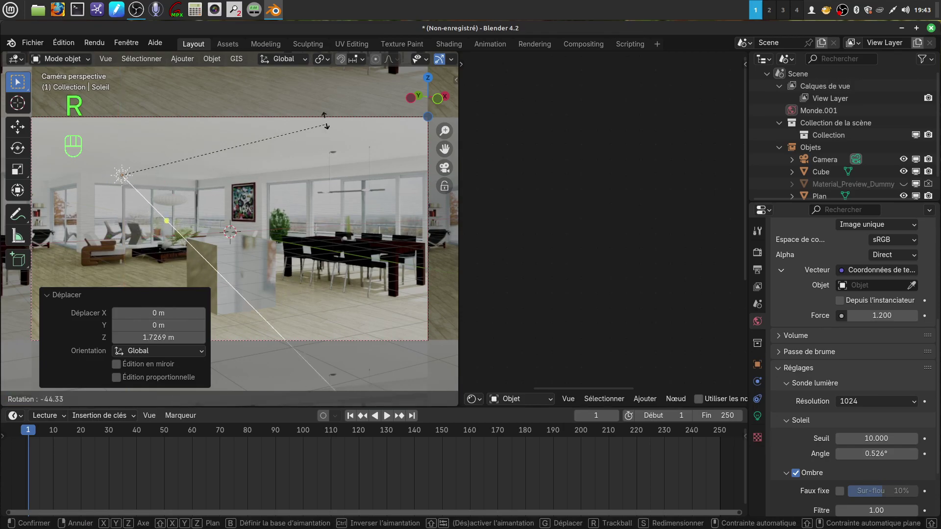
{"action": "left_click", "coordinate": [308, 178]}
{"action": "middle_click_drag", "start_coordinate": [310, 224], "coordinate": [241, 273]}
{"action": "key", "text": "g"}
{"action": "key", "text": "y"}
{"action": "left_click", "coordinate": [262, 284]}
{"action": "key", "text": "KP_0"}
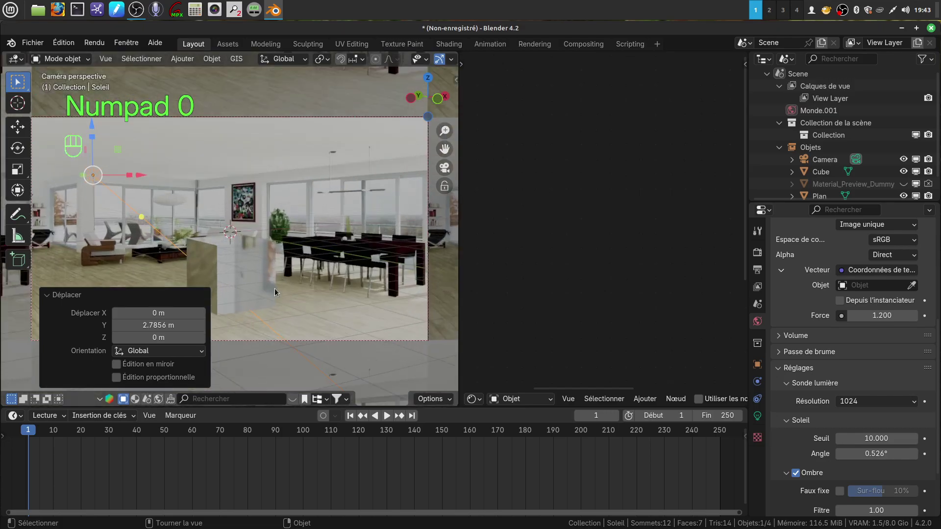
Raise the sun light's strength (Force) to about 9.99
{"action": "middle_click_drag", "start_coordinate": [280, 302], "coordinate": [320, 294], "text": "shift"}
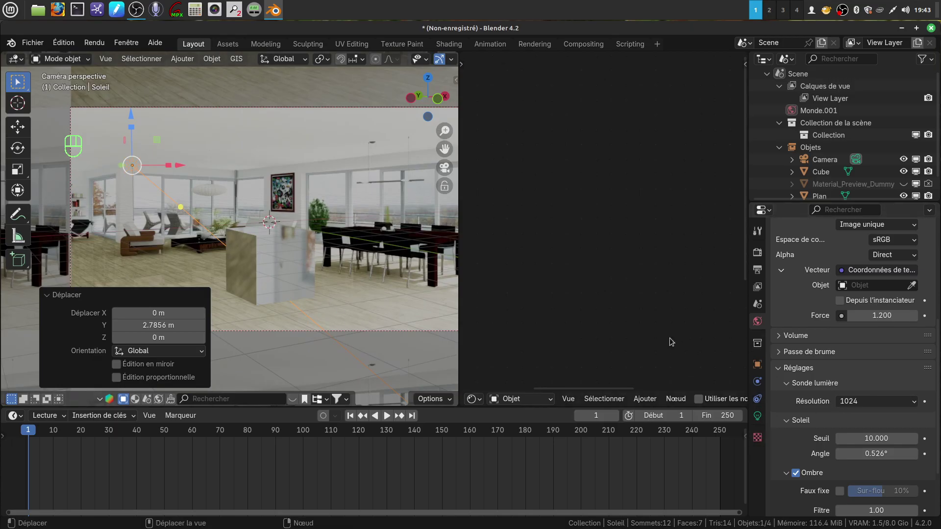
{"action": "scroll", "coordinate": [846, 367], "scroll_direction": "up", "scroll_amount": 3}
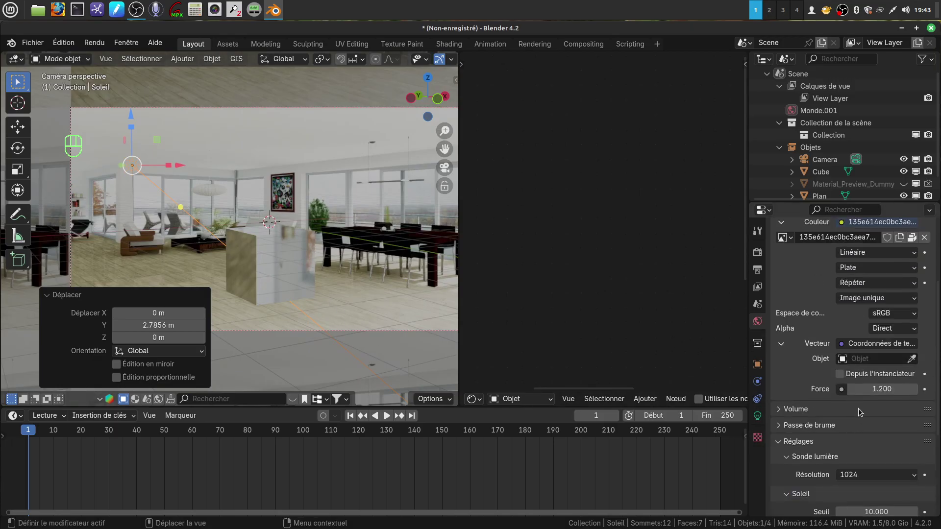
{"action": "left_click", "coordinate": [758, 416]}
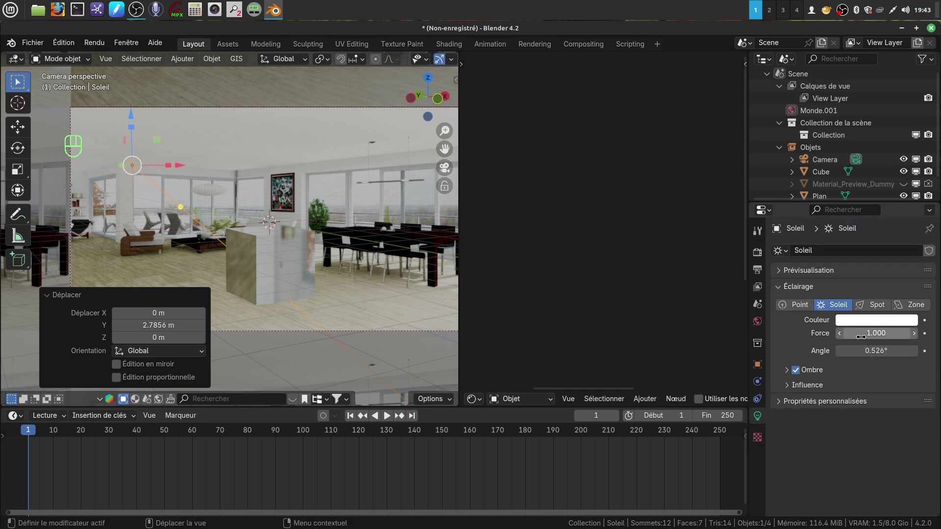
{"action": "left_click_drag", "start_coordinate": [866, 333], "coordinate": [916, 333]}
{"action": "scroll", "coordinate": [249, 267], "scroll_direction": "up", "scroll_amount": 2}
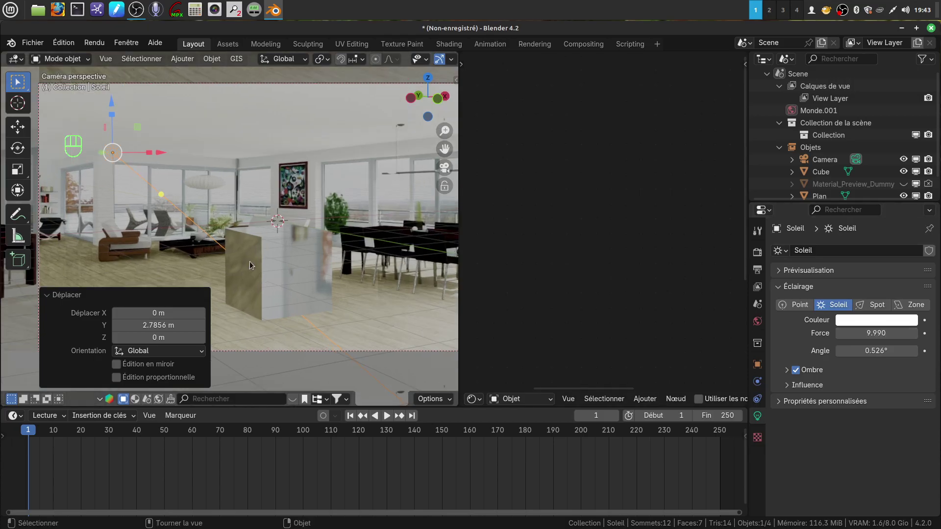
{"action": "left_click", "coordinate": [786, 371]}
{"action": "left_click", "coordinate": [787, 371]}
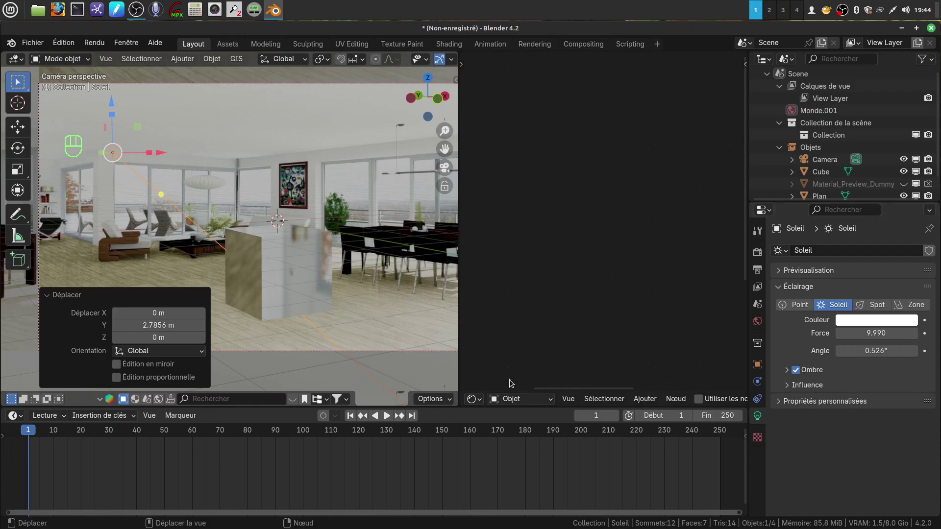
On the plane's ombre eevee color ramp, move the black stop to about 0.069 and the white stop to about 0.825
{"action": "left_click", "coordinate": [367, 325]}
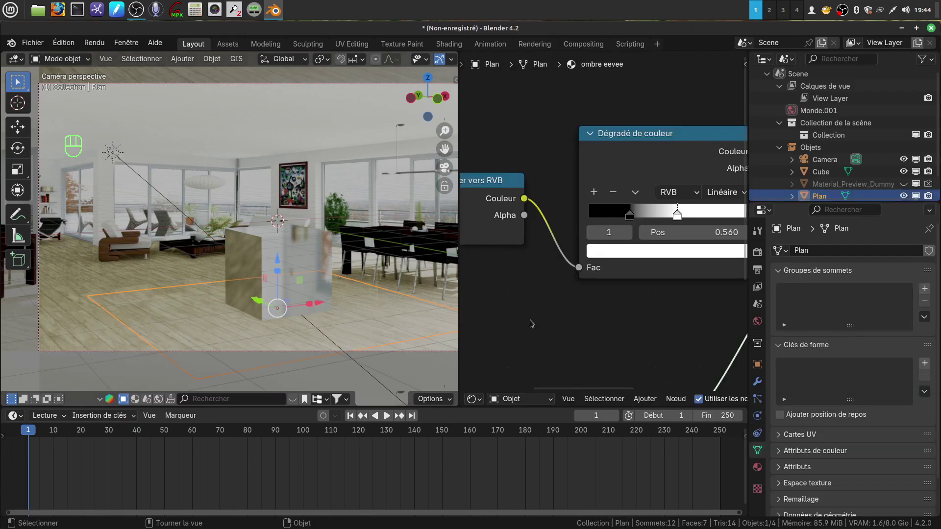
{"action": "middle_click_drag", "start_coordinate": [623, 245], "coordinate": [573, 307]}
{"action": "left_click_drag", "start_coordinate": [579, 282], "coordinate": [546, 286]}
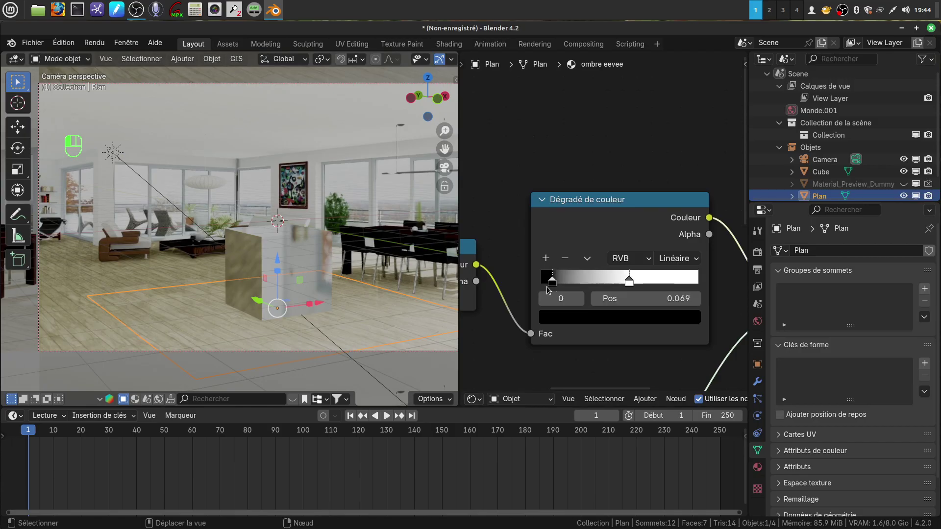
{"action": "left_click_drag", "start_coordinate": [628, 281], "coordinate": [676, 283]}
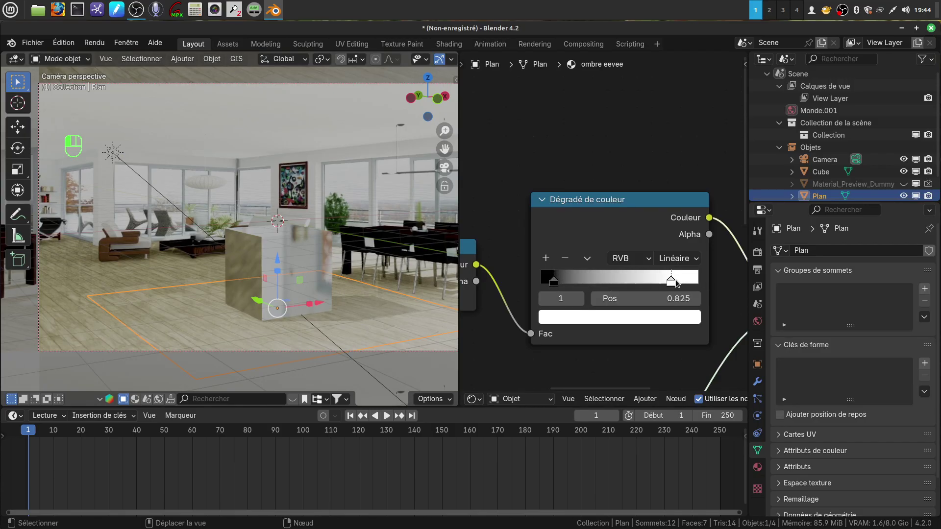
Rotate the sun light about -88.5° around the global Z axis to redirect the cube's shadow
{"action": "left_click", "coordinate": [113, 158]}
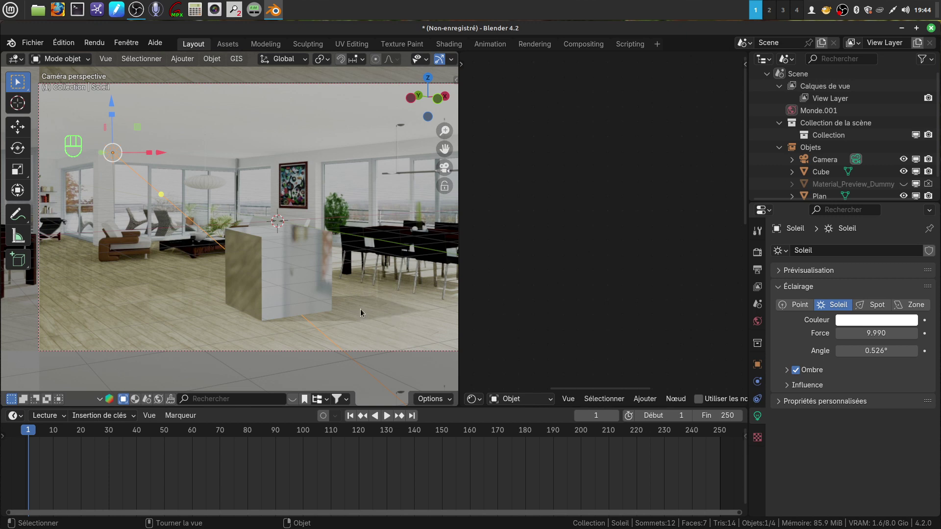
{"action": "key", "text": "r"}
{"action": "key", "text": "z"}
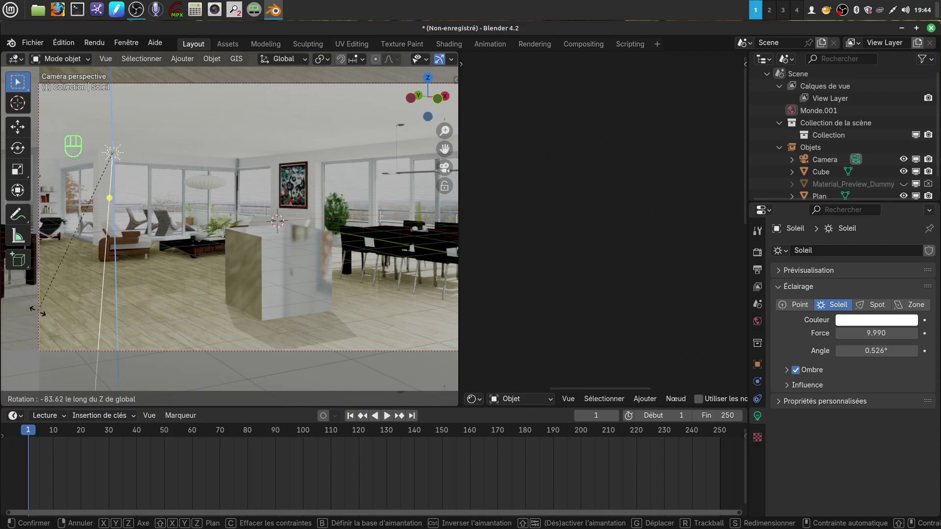
{"action": "left_click", "coordinate": [19, 310]}
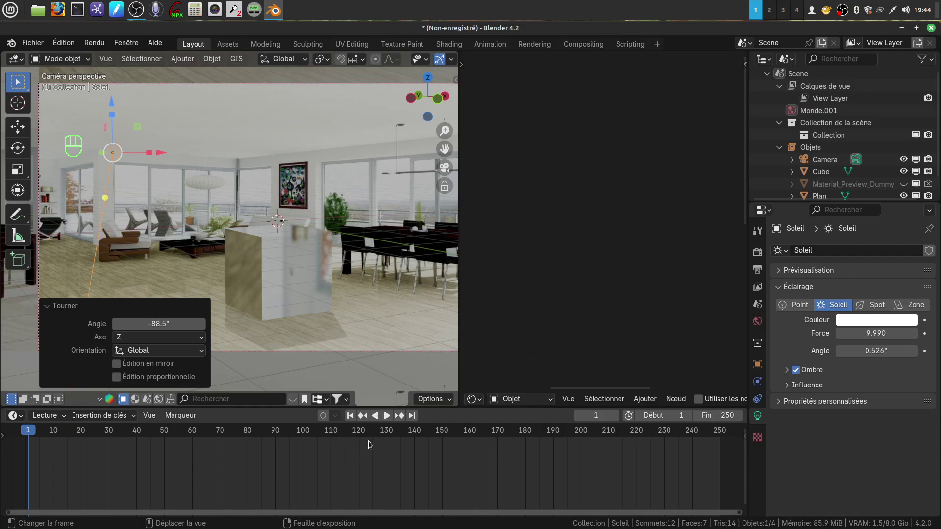
Deselect the sun light and widen the 3D view at the expense of the shader editor
{"action": "left_click", "coordinate": [379, 374]}
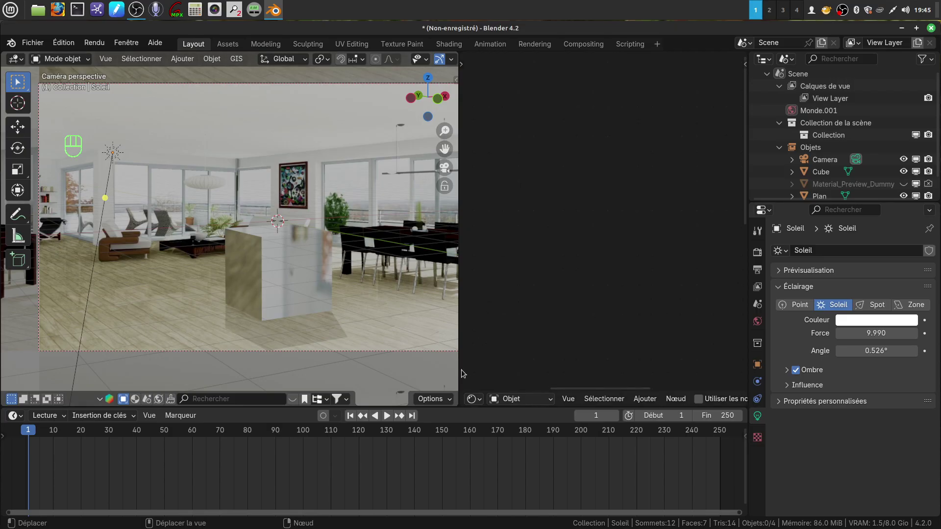
{"action": "left_click_drag", "start_coordinate": [458, 367], "coordinate": [553, 369]}
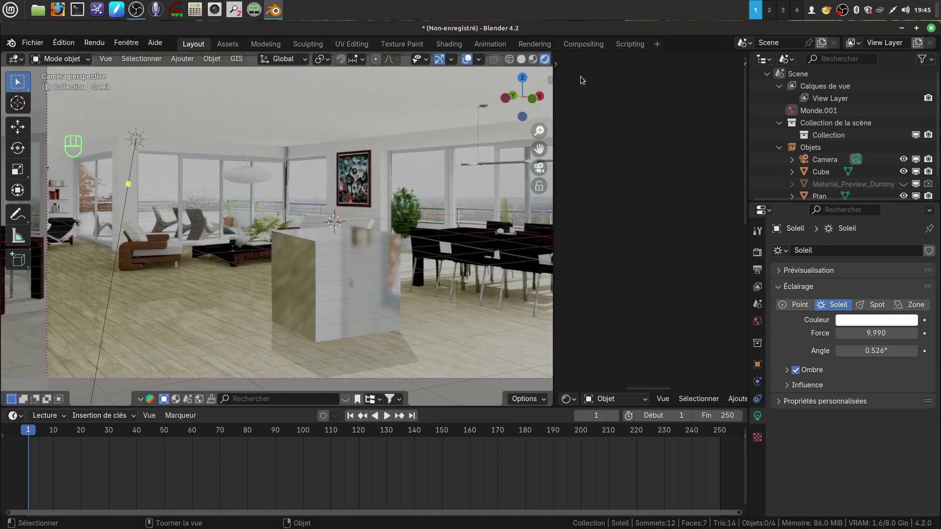
{"action": "right_click", "coordinate": [841, 13]}
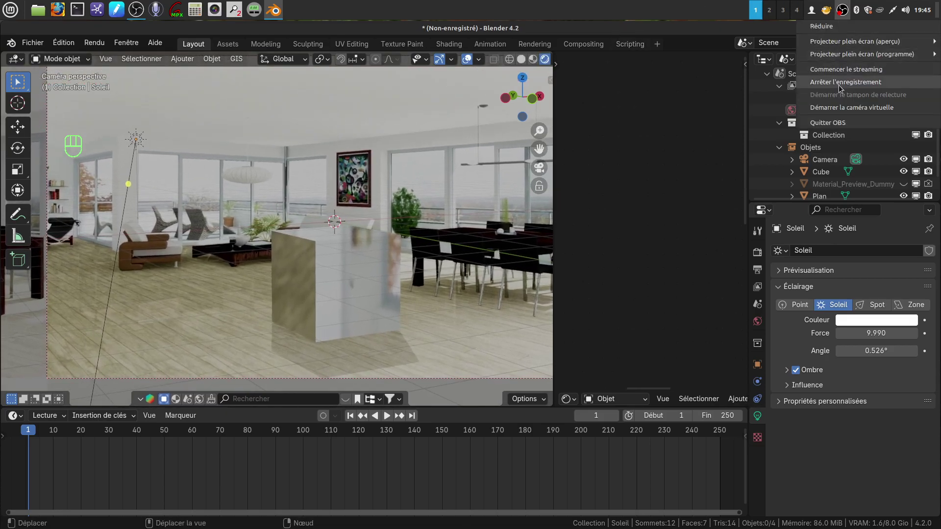